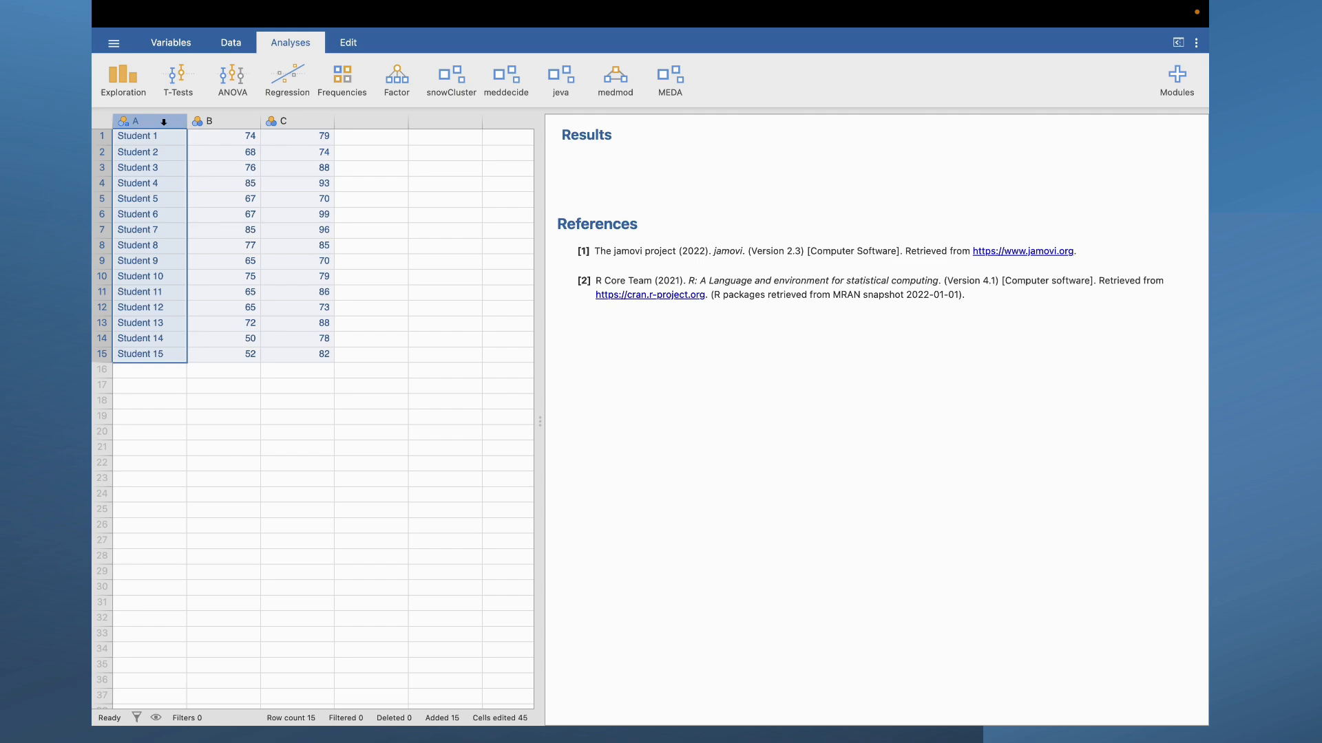
- Rename the data variables A, B and C as Students, Pretest and Posttest
{"action": "double_click", "coordinate": [164, 122]}
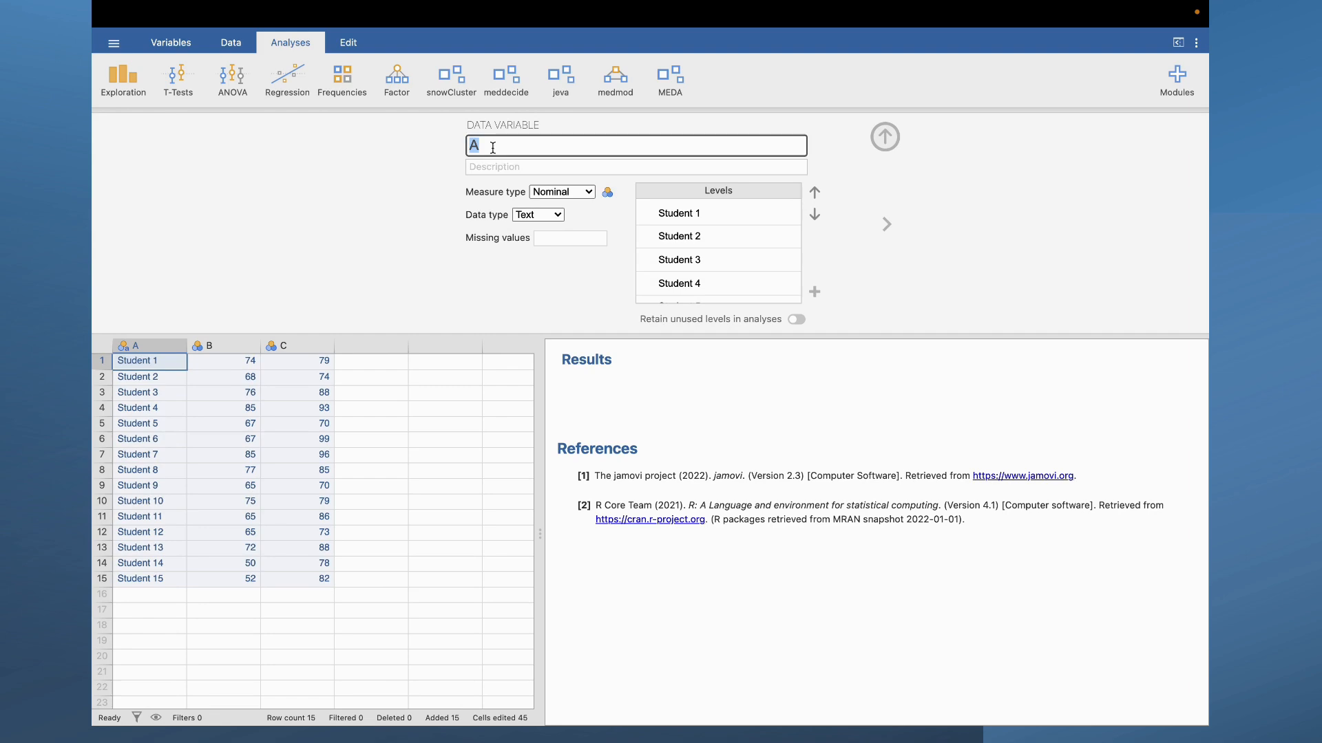
{"action": "type", "text": "Students"}
{"action": "left_click", "coordinate": [887, 225]}
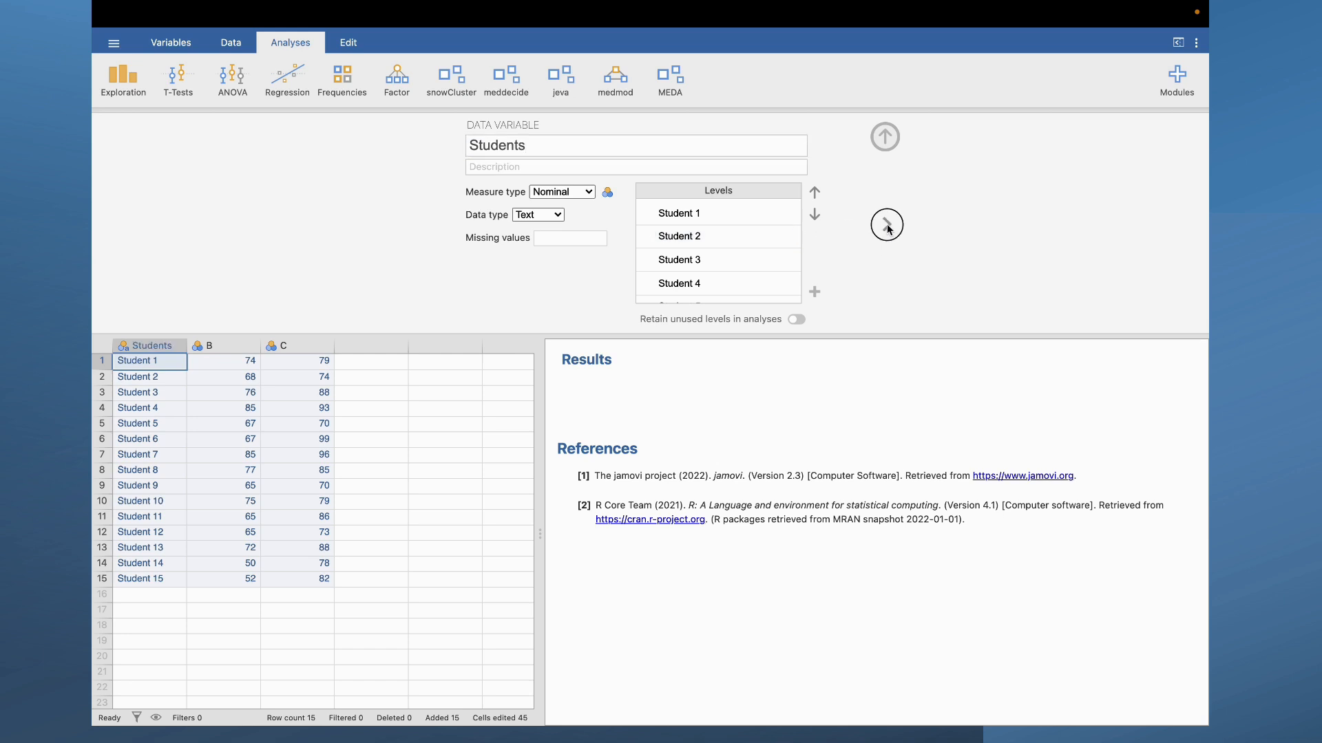
{"action": "left_click", "coordinate": [498, 147]}
{"action": "type", "text": "Pr"}
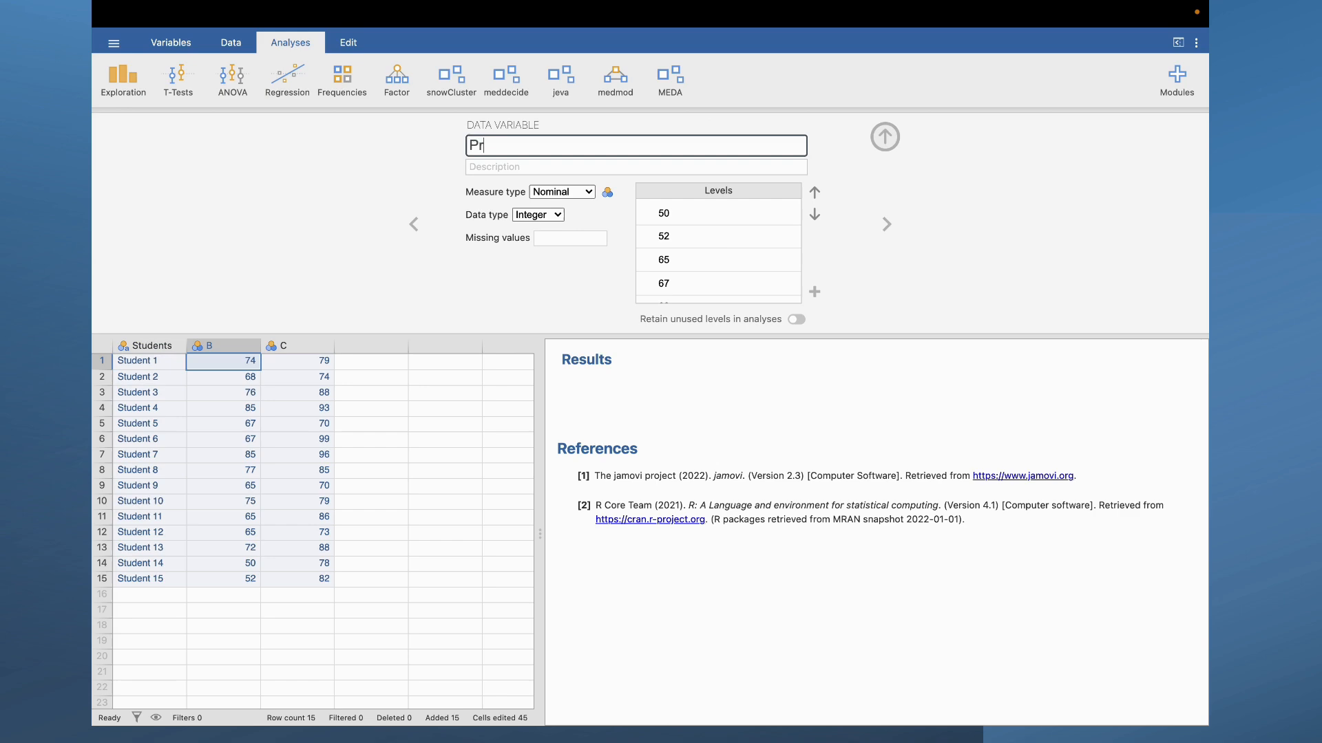
{"action": "type", "text": "etest"}
{"action": "left_click", "coordinate": [887, 225]}
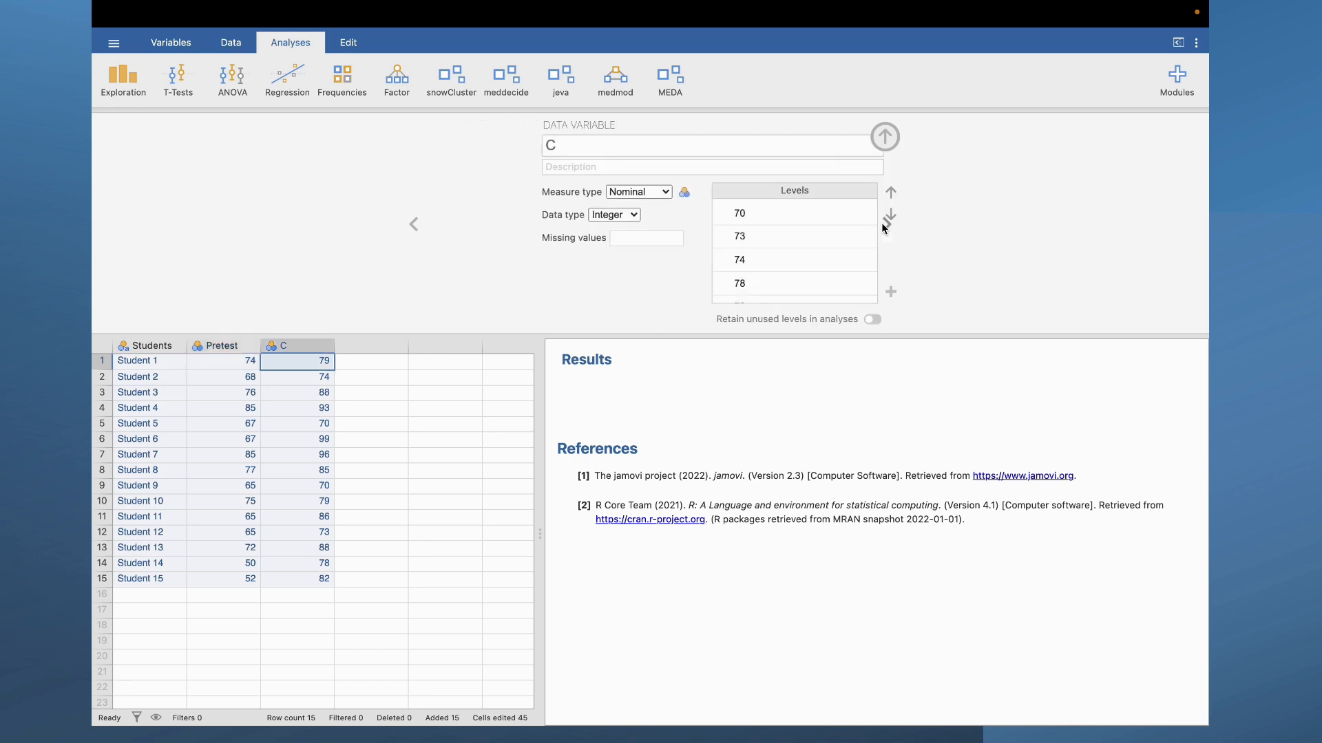
{"action": "left_click", "coordinate": [509, 149]}
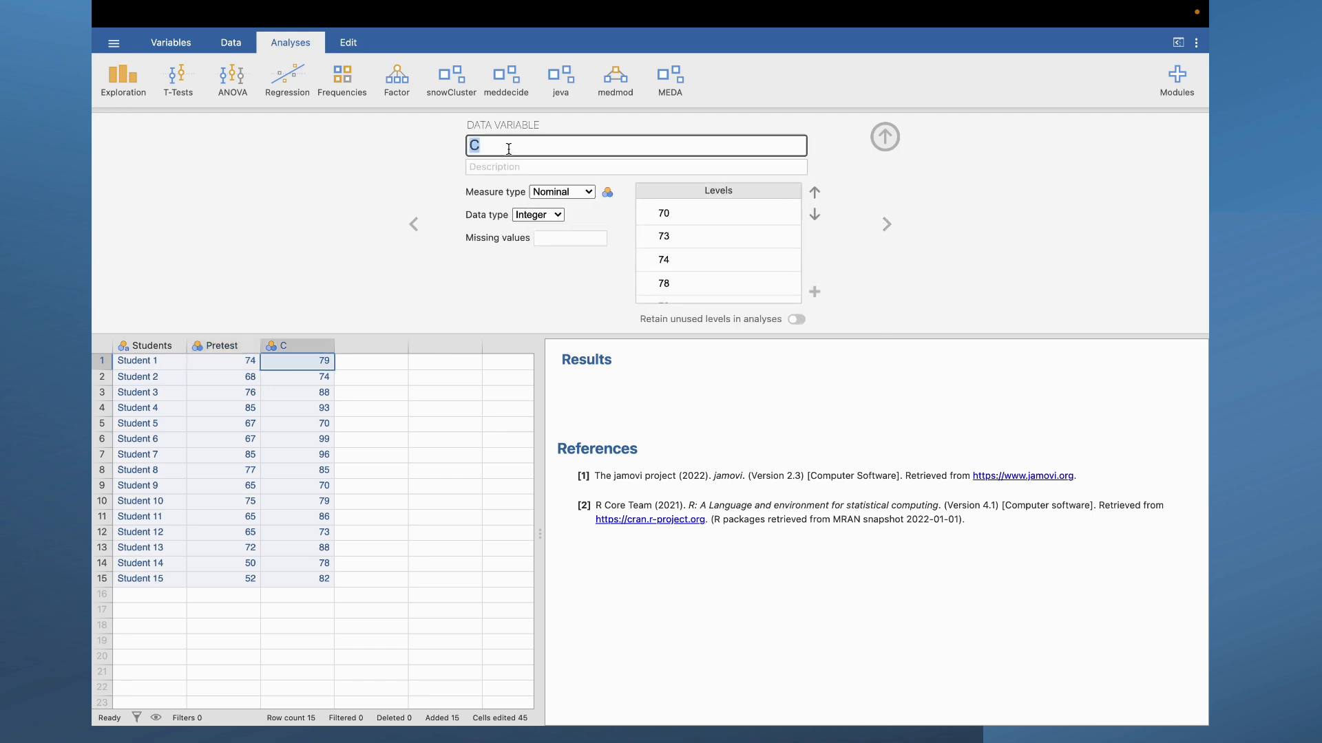
{"action": "type", "text": "Posttest"}
{"action": "left_click", "coordinate": [398, 378]}
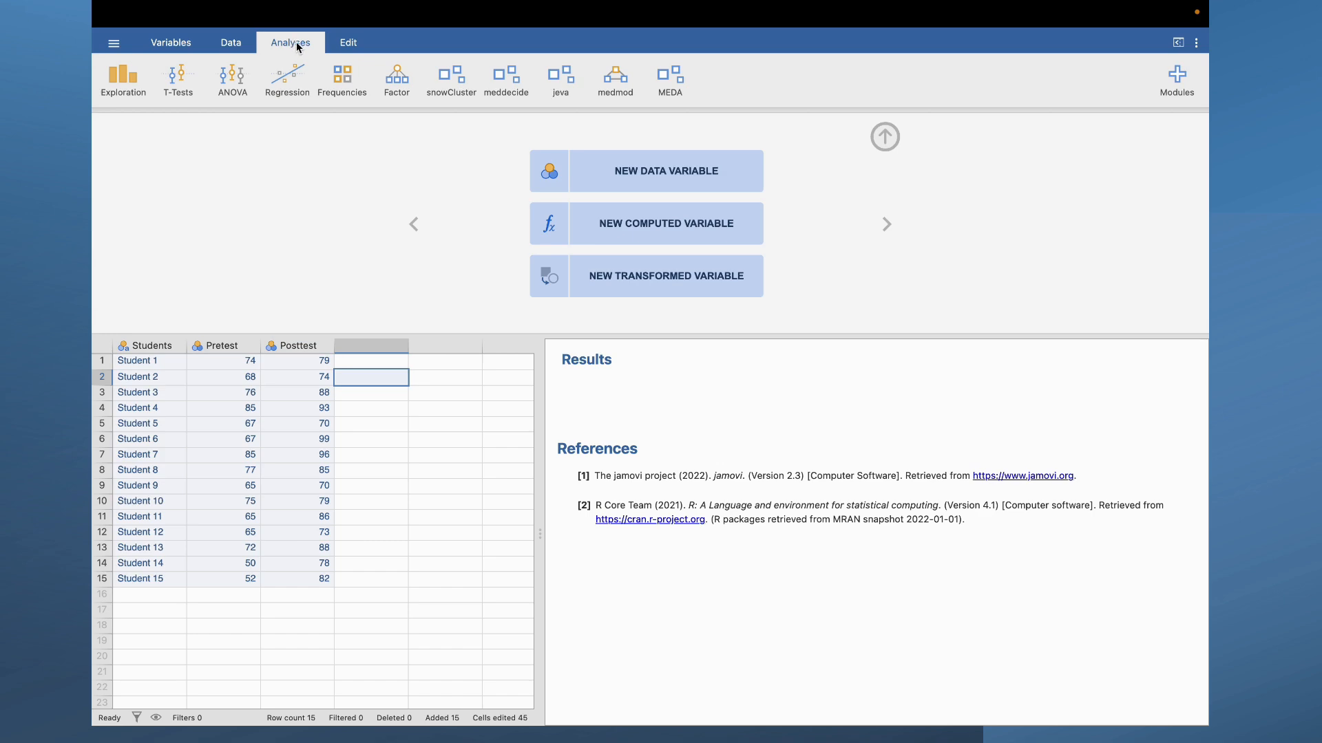
- Create a Descriptives analysis with Pretest and Posttest as its variables
{"action": "left_click", "coordinate": [129, 89]}
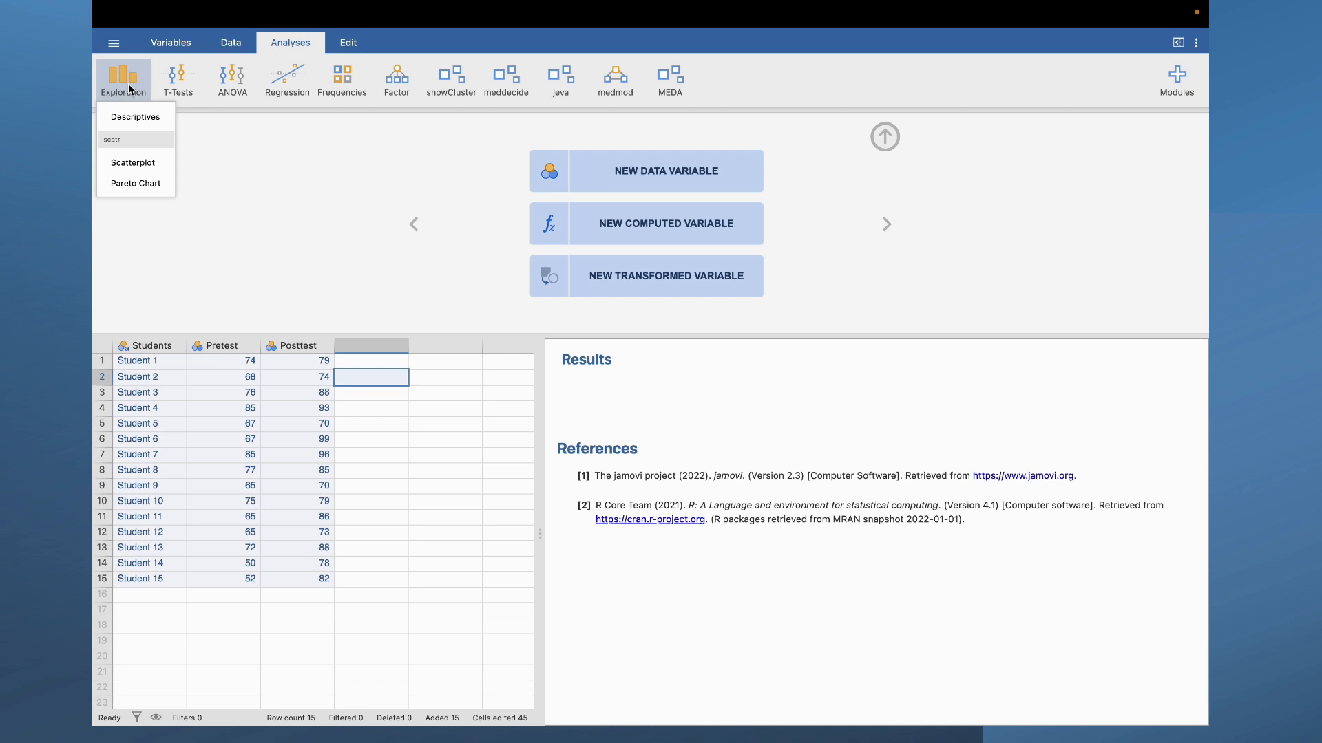
{"action": "left_click", "coordinate": [131, 118]}
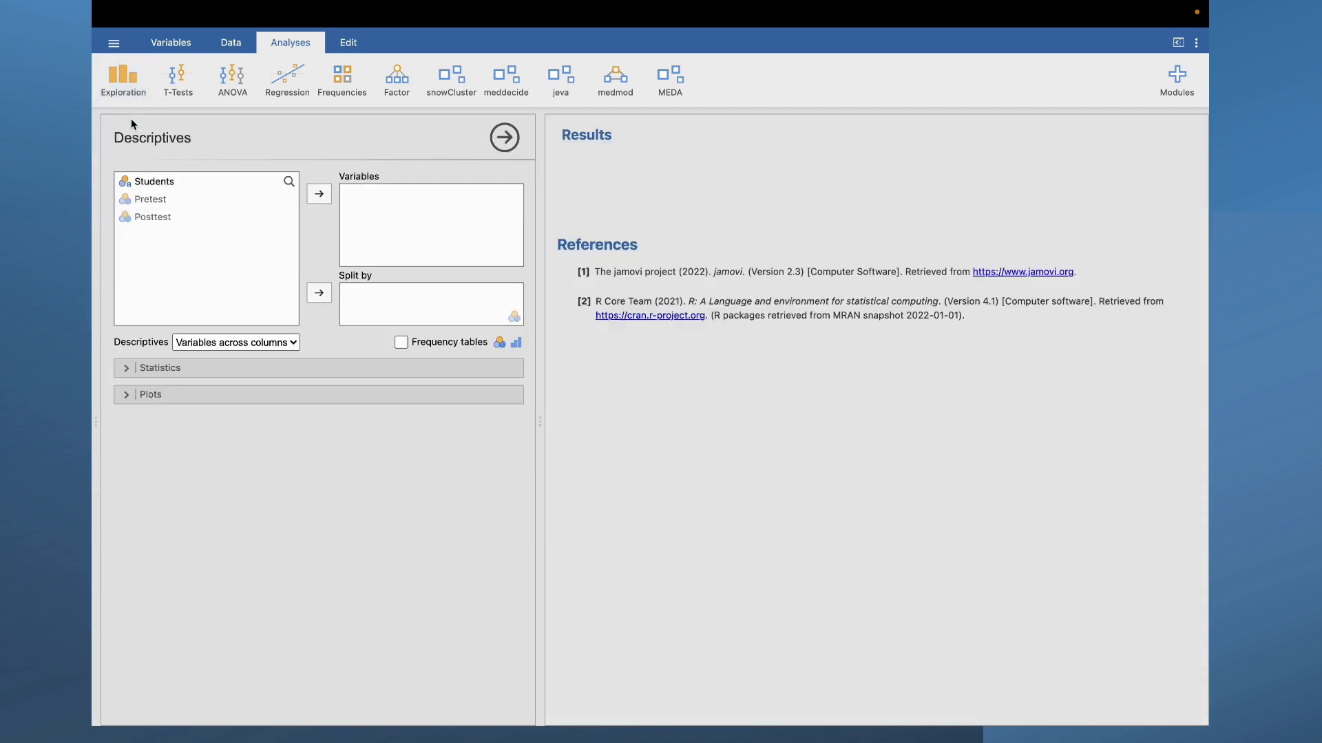
{"action": "left_click", "coordinate": [155, 199]}
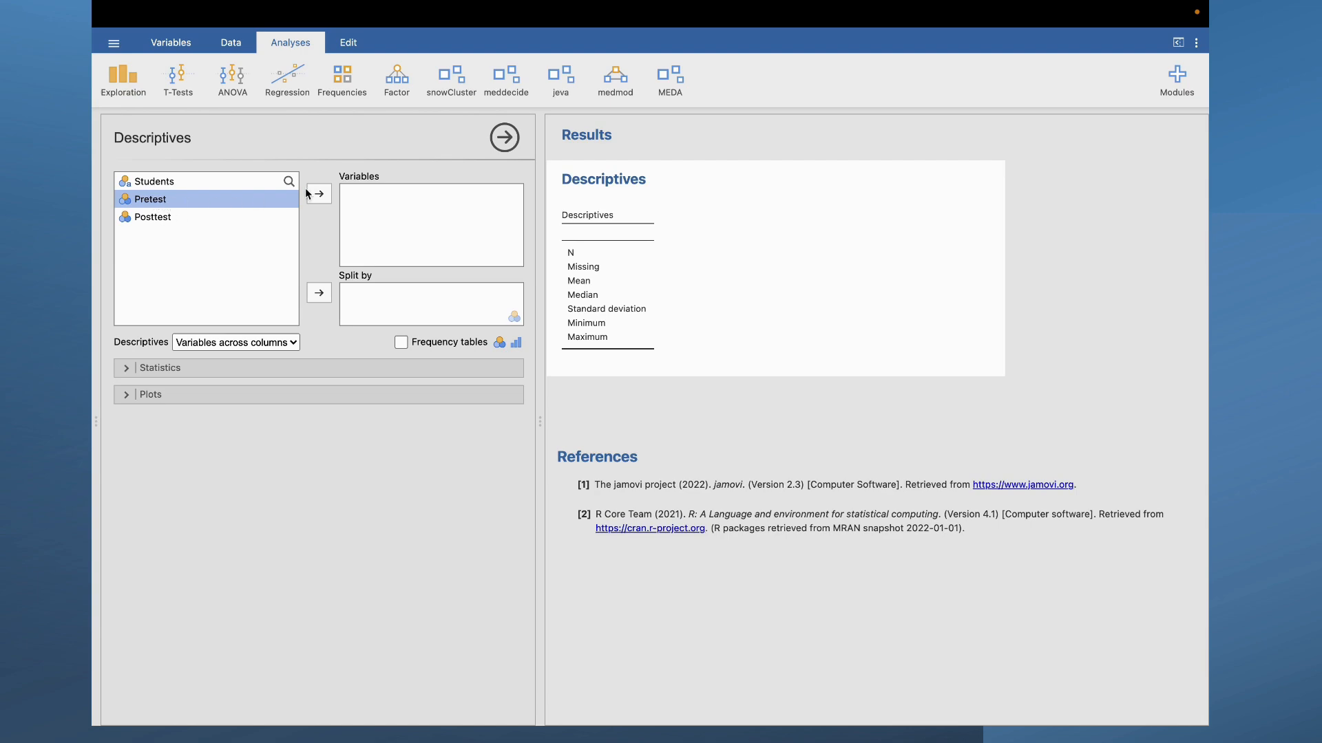
{"action": "left_click", "coordinate": [316, 194]}
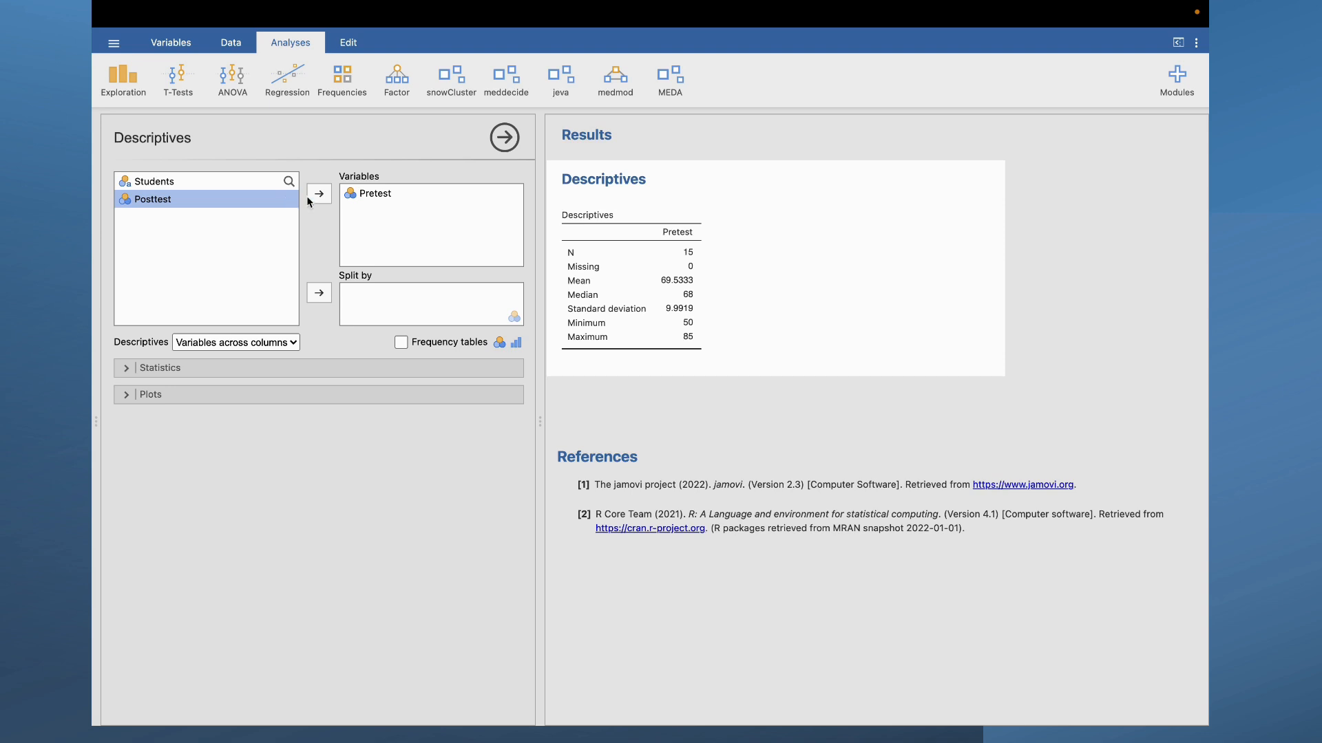
{"action": "left_click", "coordinate": [318, 194]}
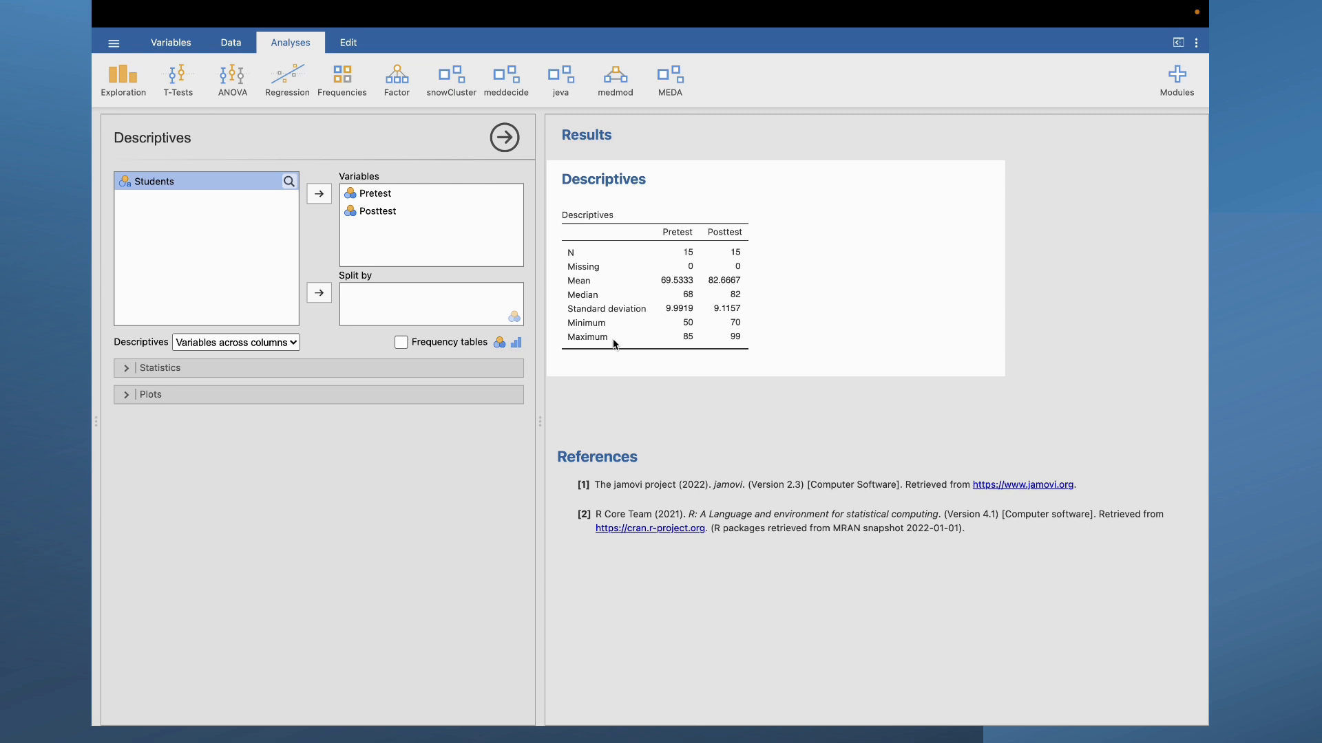
- Add frequency tables for Pretest and Posttest to the Descriptives analysis
{"action": "left_click", "coordinate": [402, 344]}
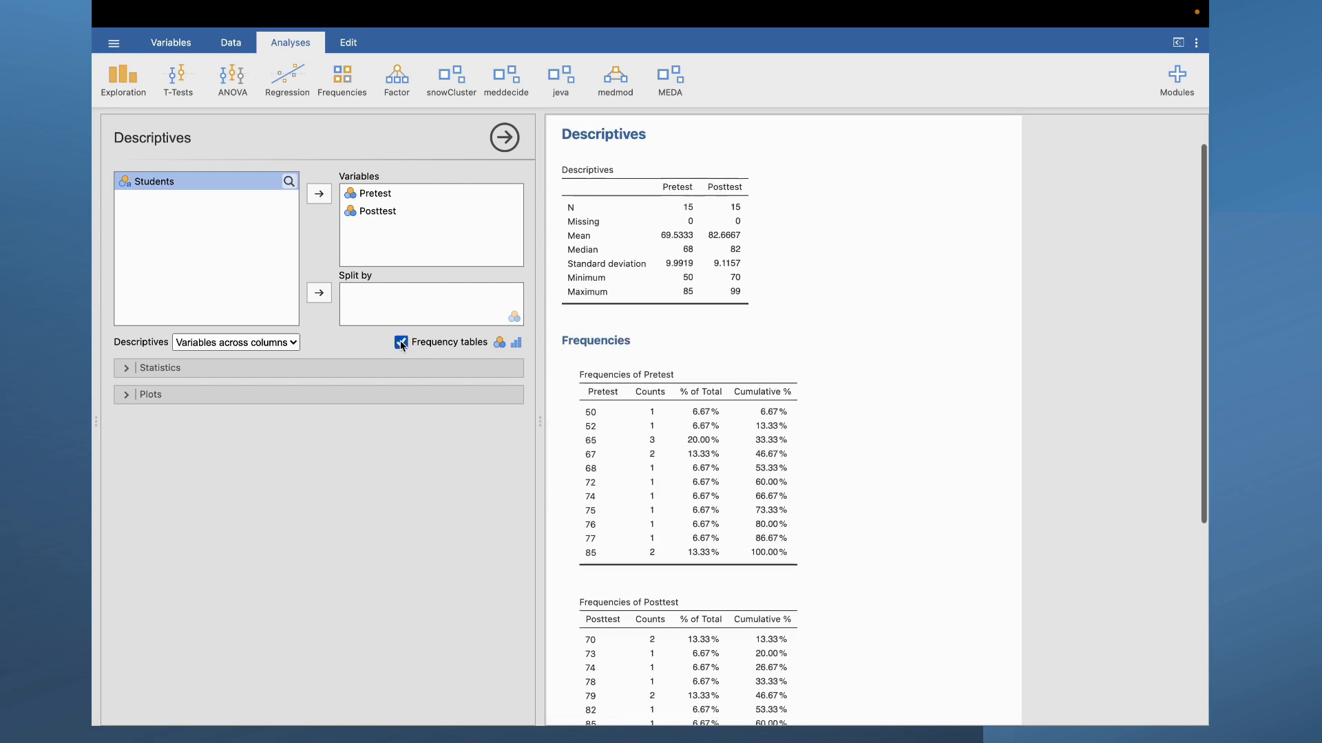
{"action": "scroll", "coordinate": [688, 403], "scroll_direction": "down", "scroll_amount": 4}
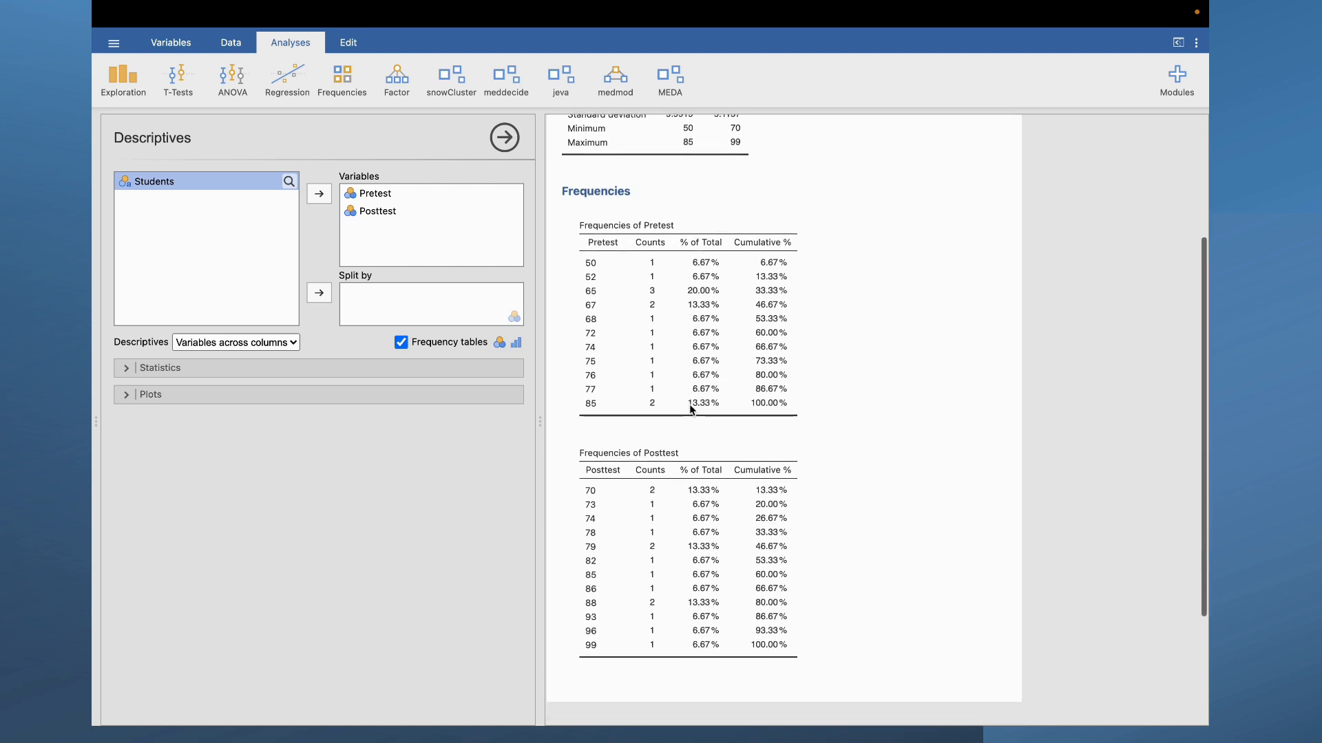
{"action": "scroll", "coordinate": [690, 408], "scroll_direction": "down", "scroll_amount": 2}
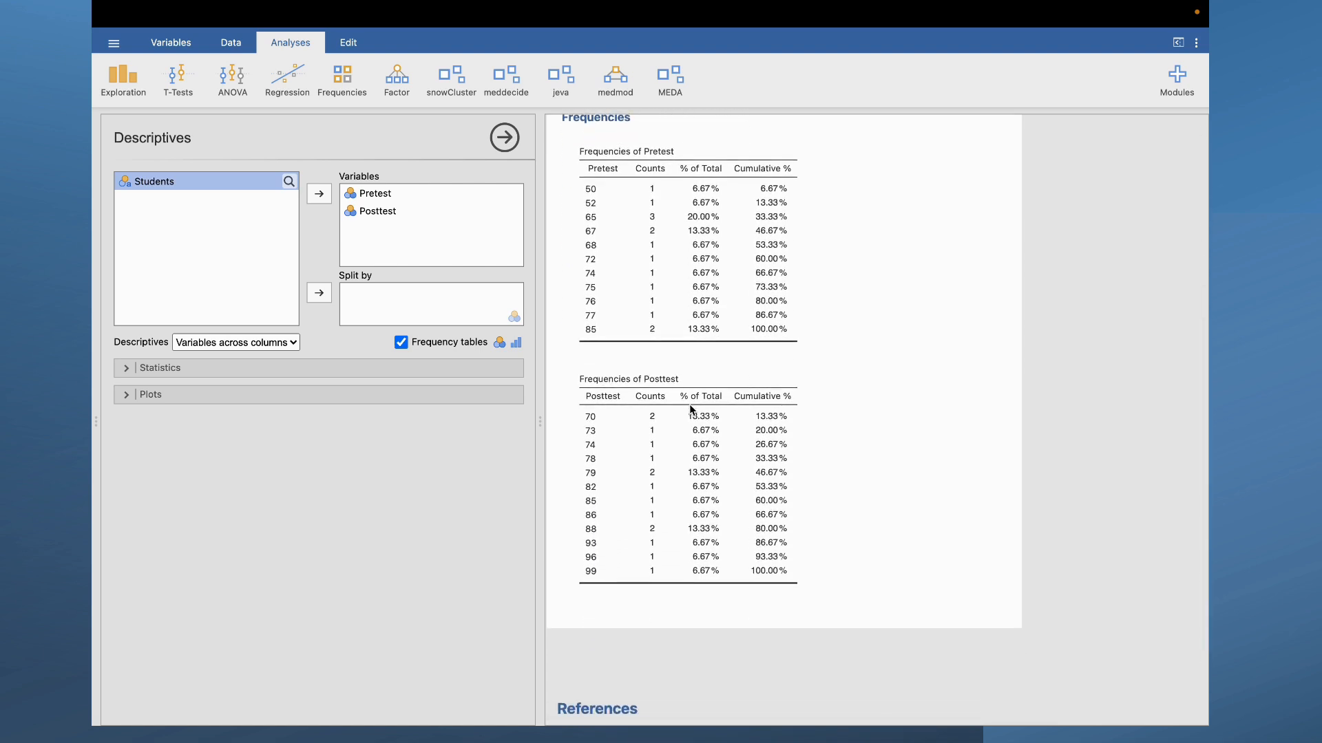
- Exclude Missing, Median, Minimum and Maximum from the descriptive statistics, keeping N, Mean and Std. deviation
{"action": "left_click", "coordinate": [246, 369]}
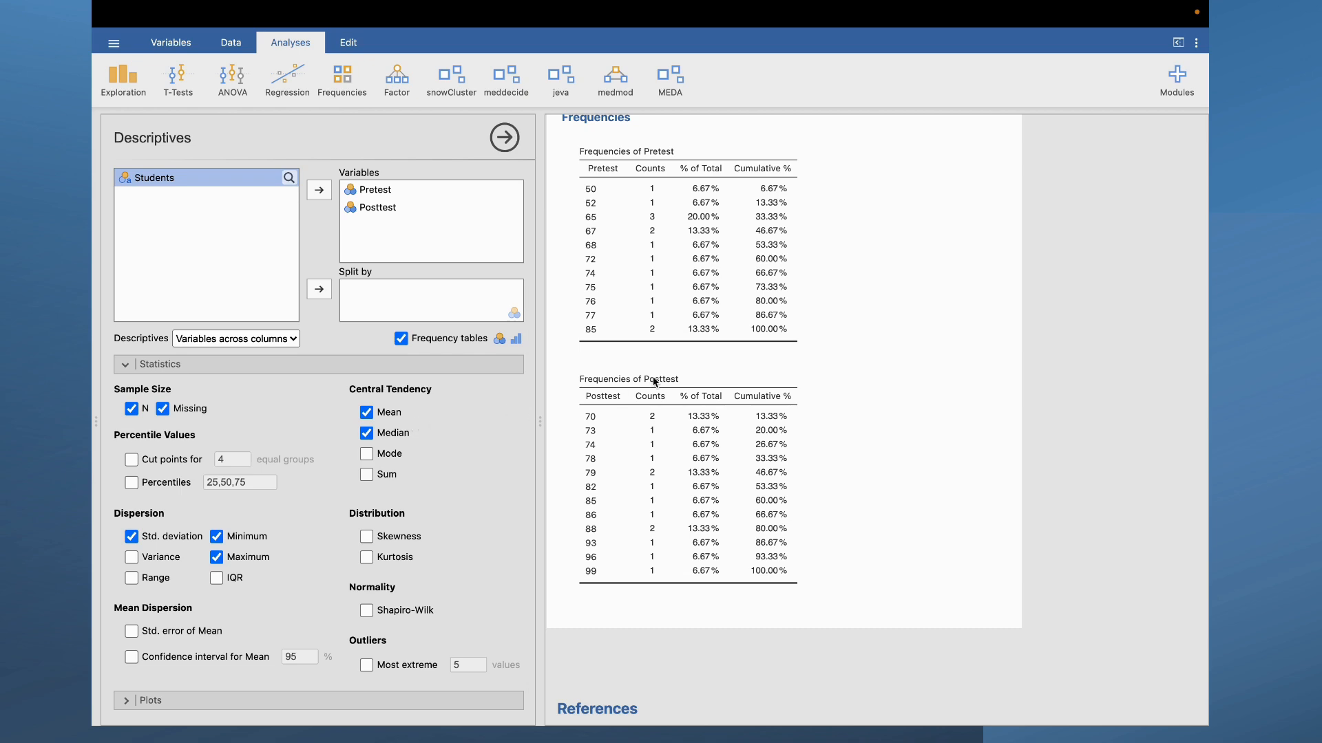
{"action": "scroll", "coordinate": [654, 382], "scroll_direction": "up", "scroll_amount": 3}
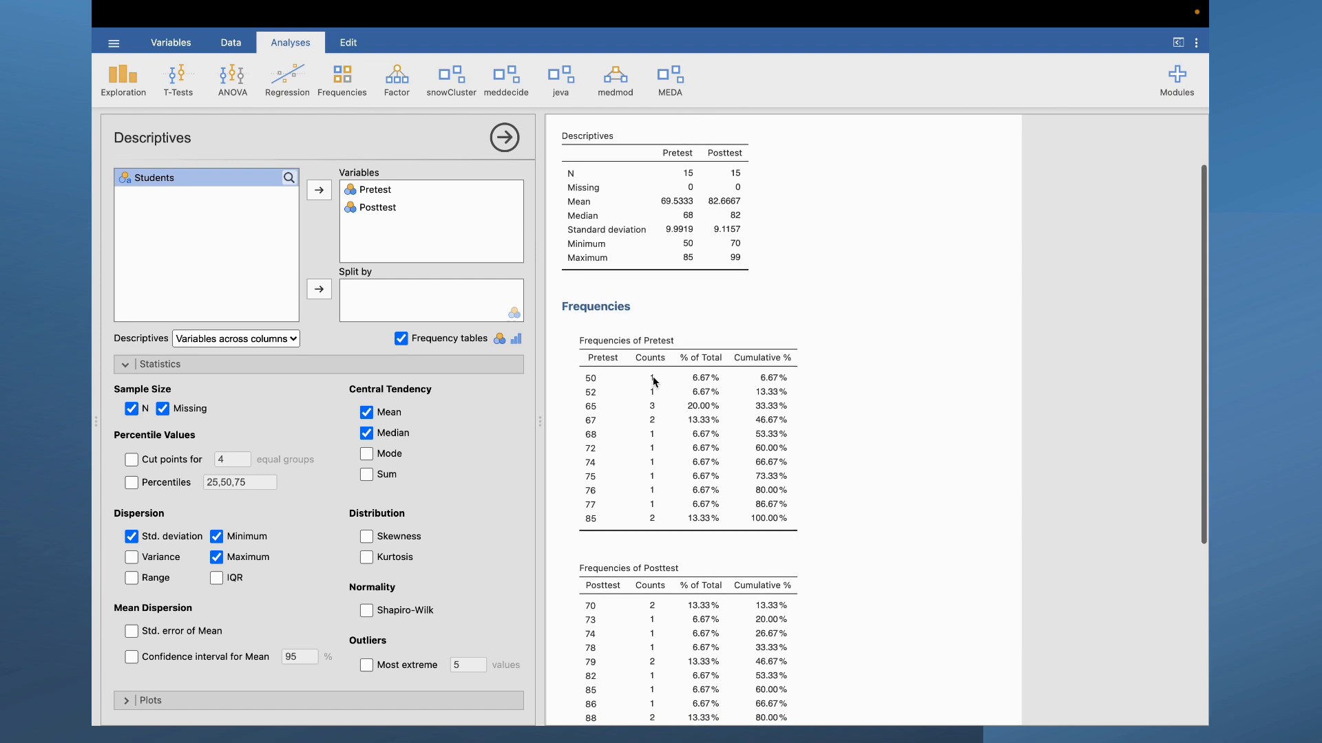
{"action": "scroll", "coordinate": [654, 382], "scroll_direction": "down", "scroll_amount": 2}
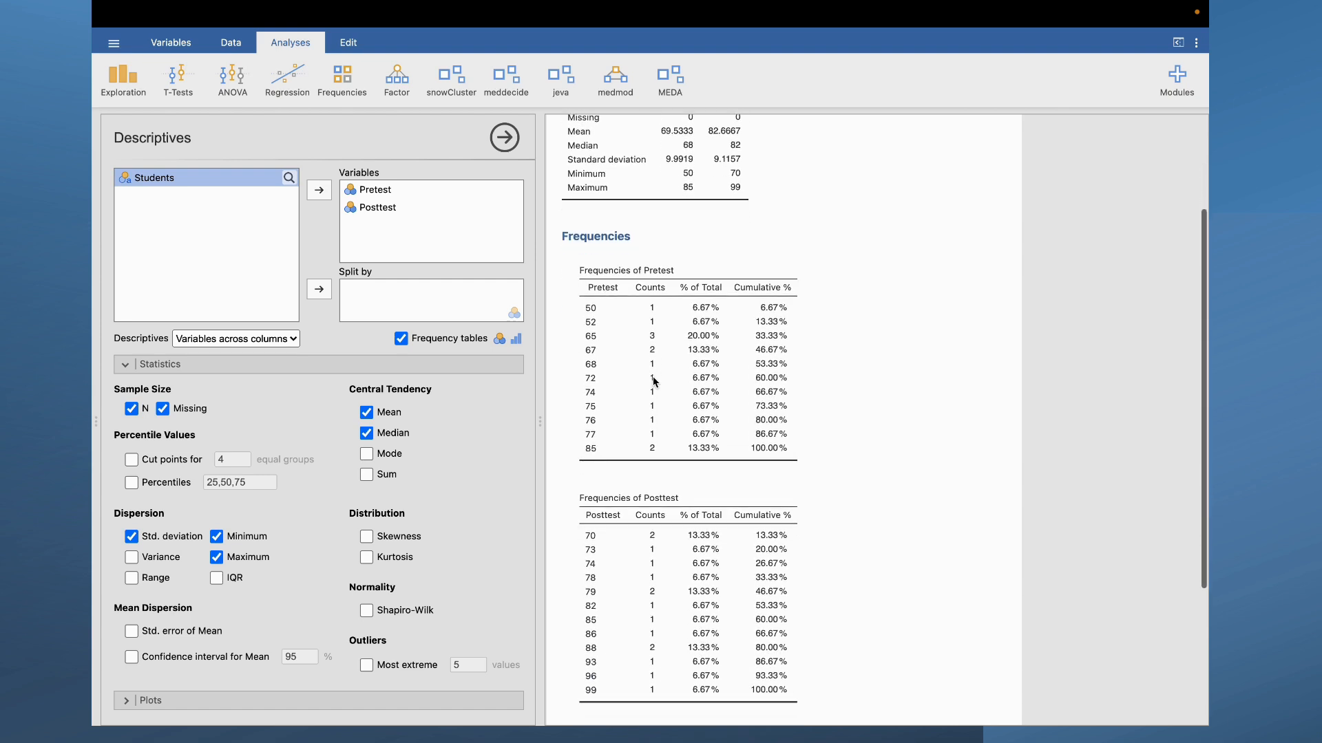
{"action": "scroll", "coordinate": [654, 382], "scroll_direction": "up", "scroll_amount": 3}
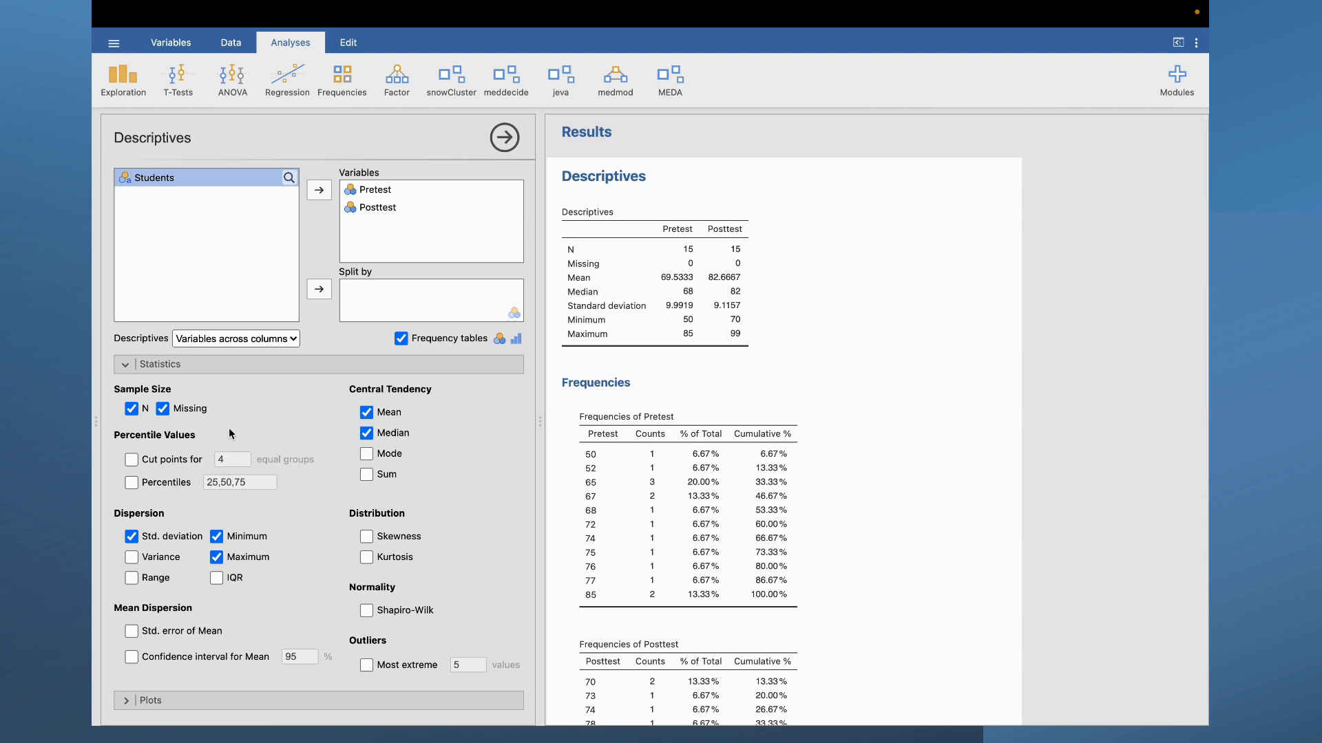
{"action": "left_click", "coordinate": [164, 410]}
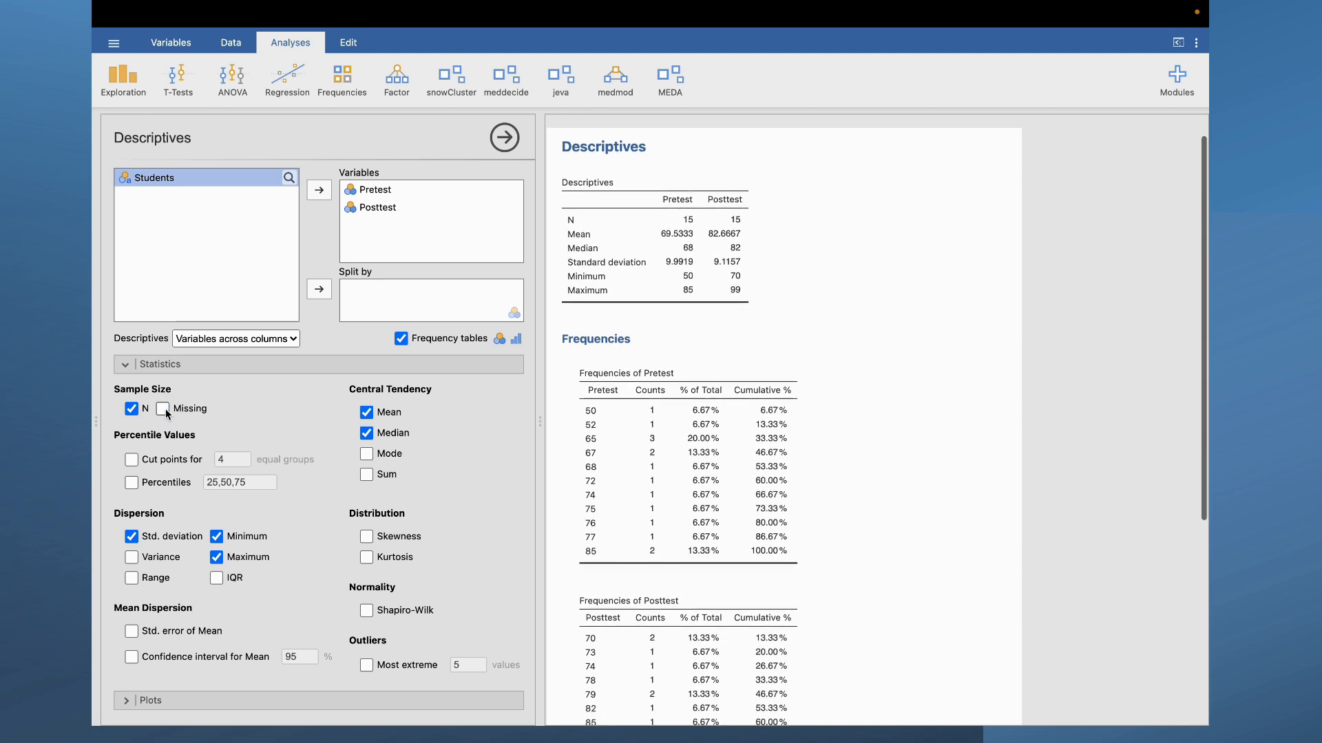
{"action": "left_click", "coordinate": [367, 434]}
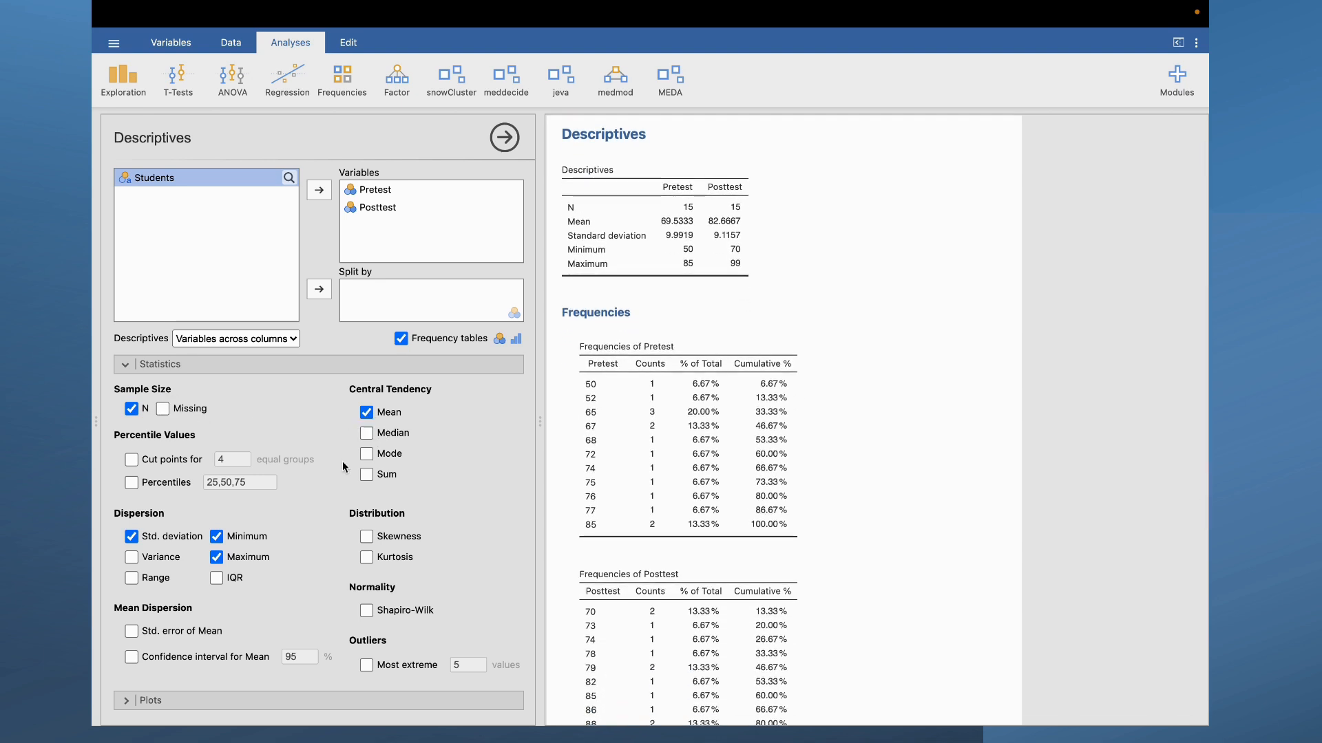
{"action": "left_click", "coordinate": [216, 536]}
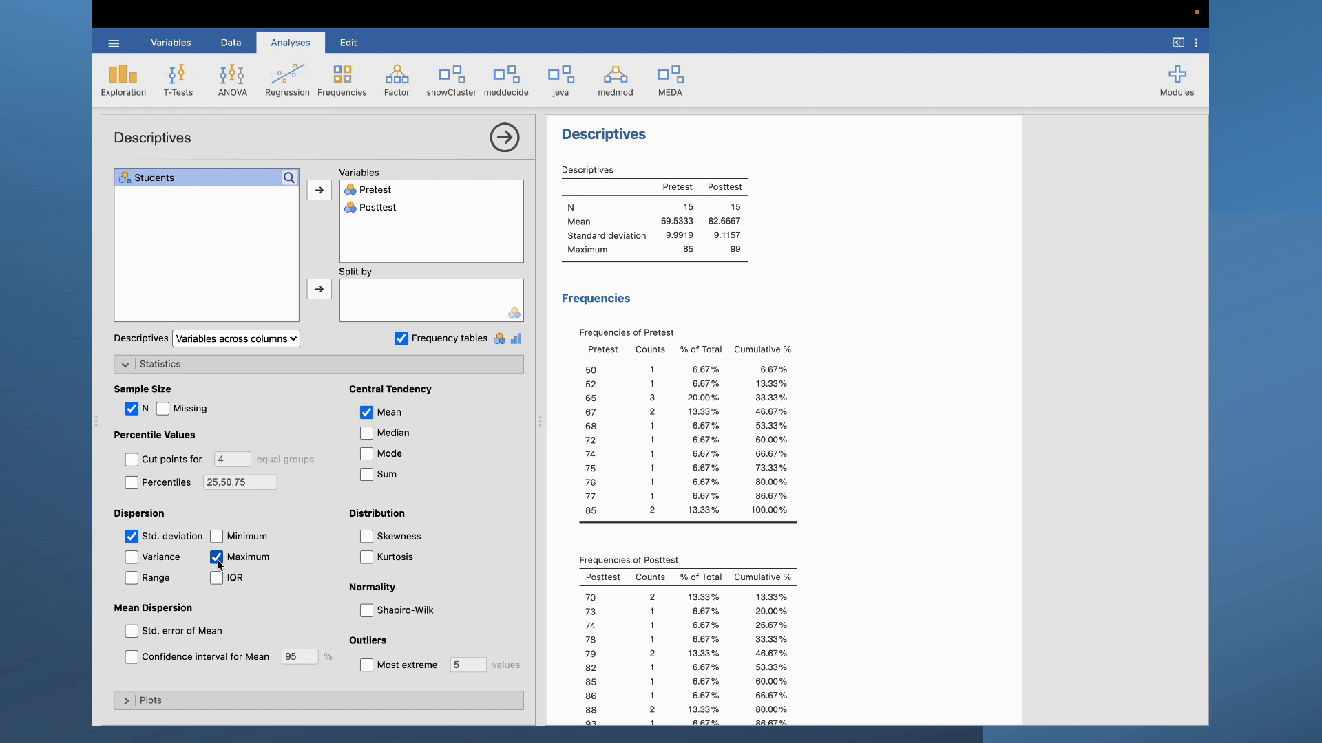
{"action": "left_click", "coordinate": [216, 558]}
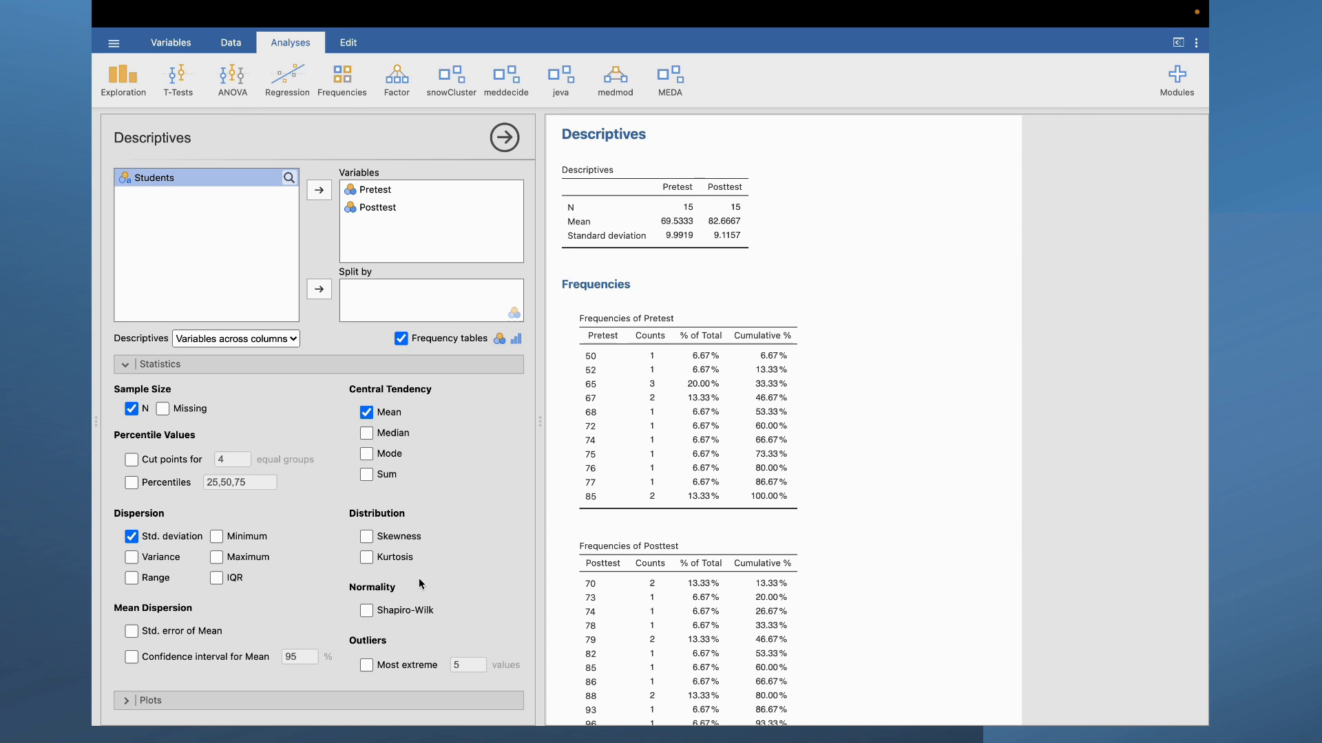
- Add the Shapiro-Wilk normality test to the Descriptives analysis and review the updated tables
{"action": "left_click", "coordinate": [367, 611]}
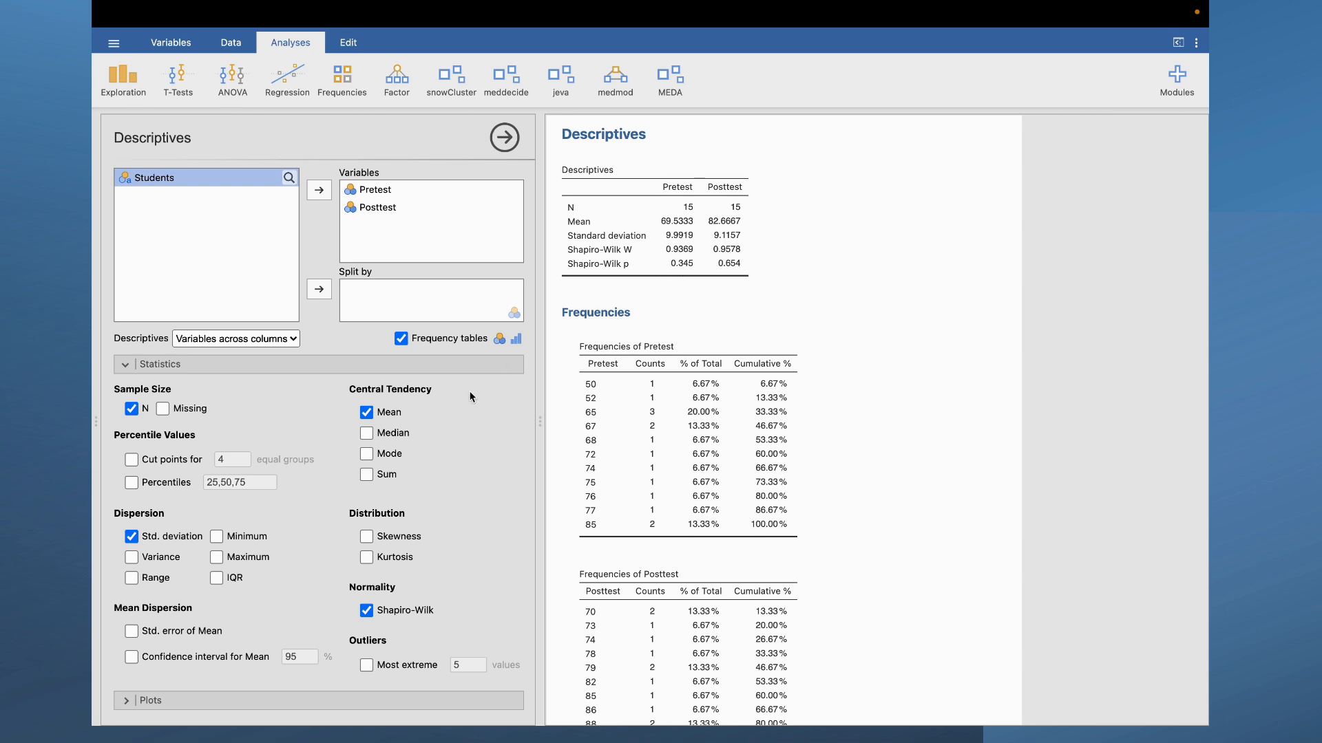
{"action": "scroll", "coordinate": [701, 423], "scroll_direction": "down", "scroll_amount": 5}
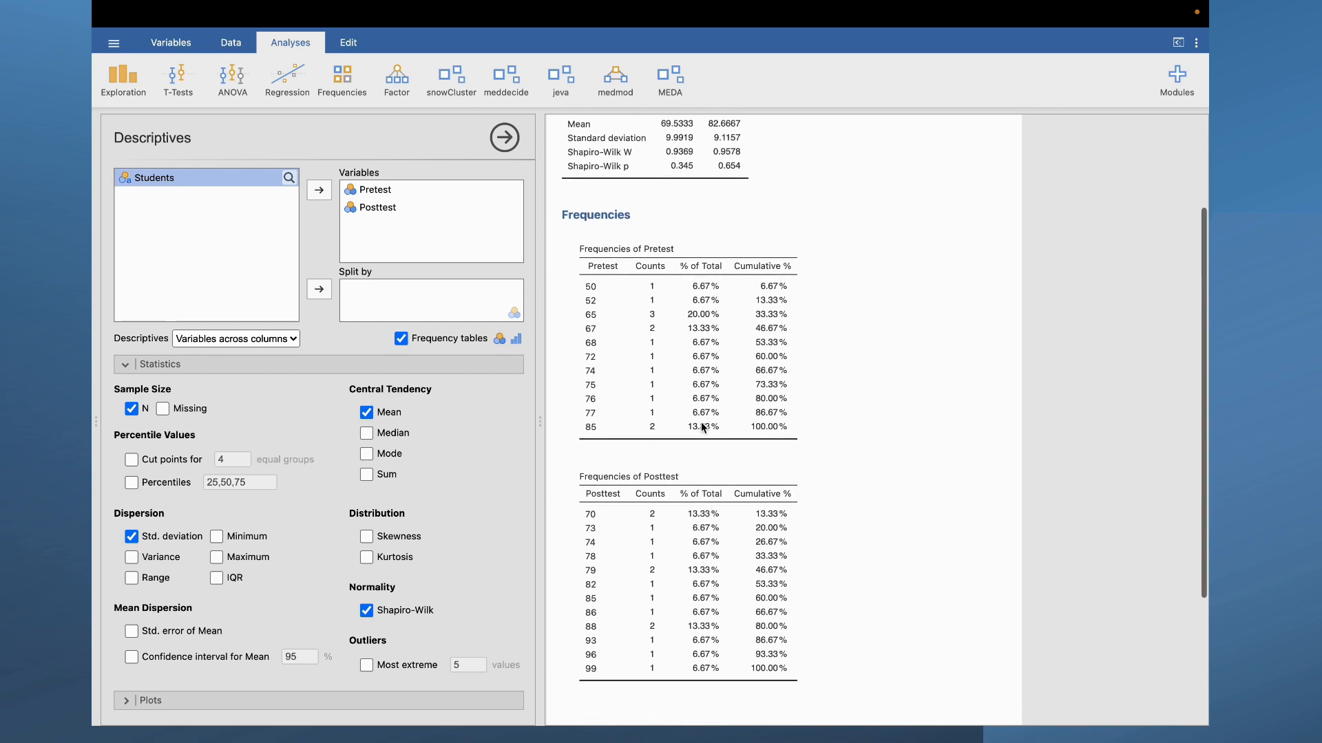
{"action": "scroll", "coordinate": [702, 426], "scroll_direction": "up", "scroll_amount": 6}
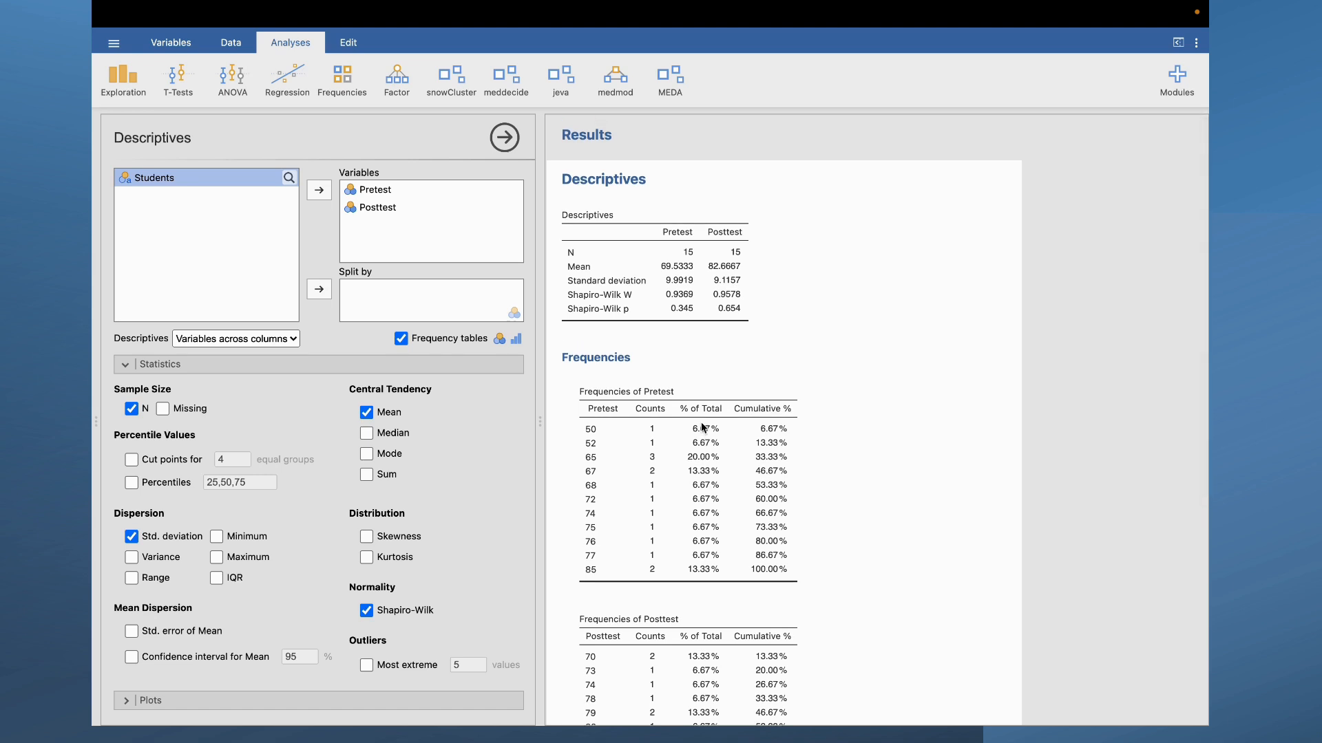
{"action": "scroll", "coordinate": [702, 427], "scroll_direction": "down", "scroll_amount": 2}
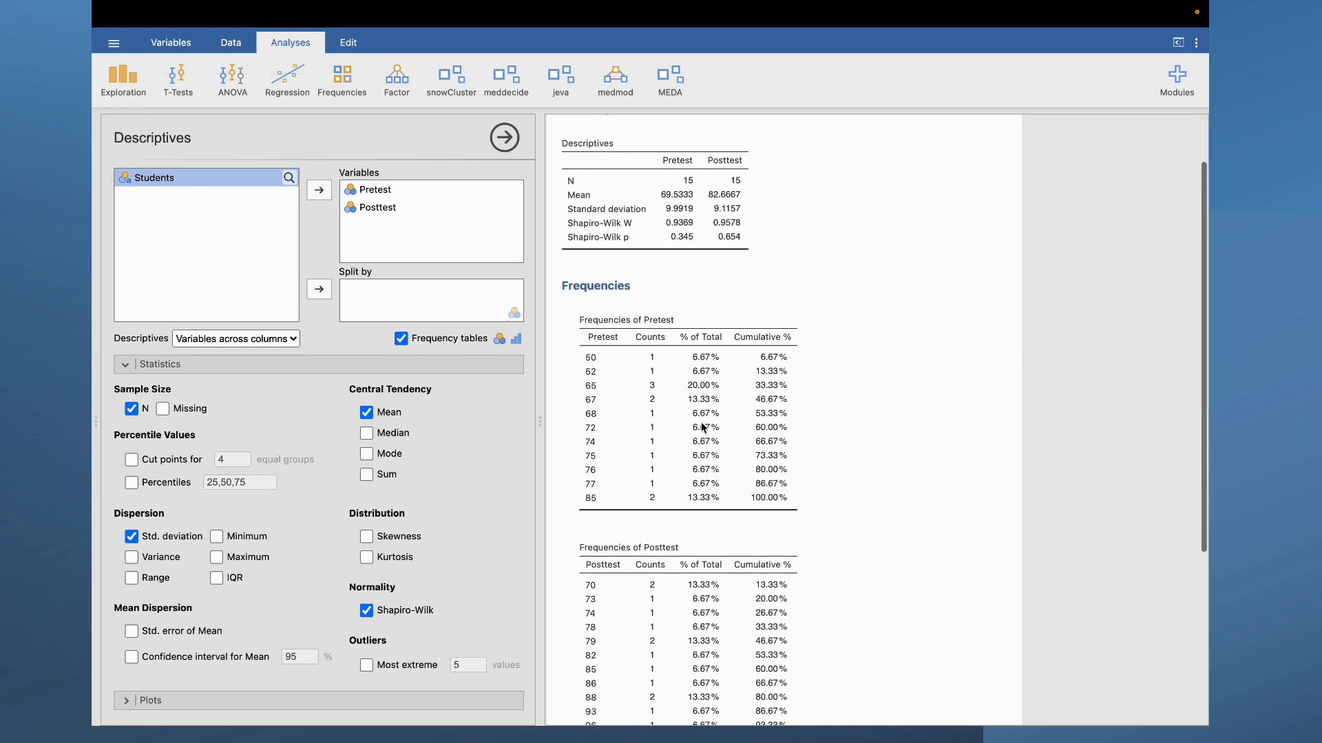
{"action": "scroll", "coordinate": [702, 427], "scroll_direction": "down", "scroll_amount": 3}
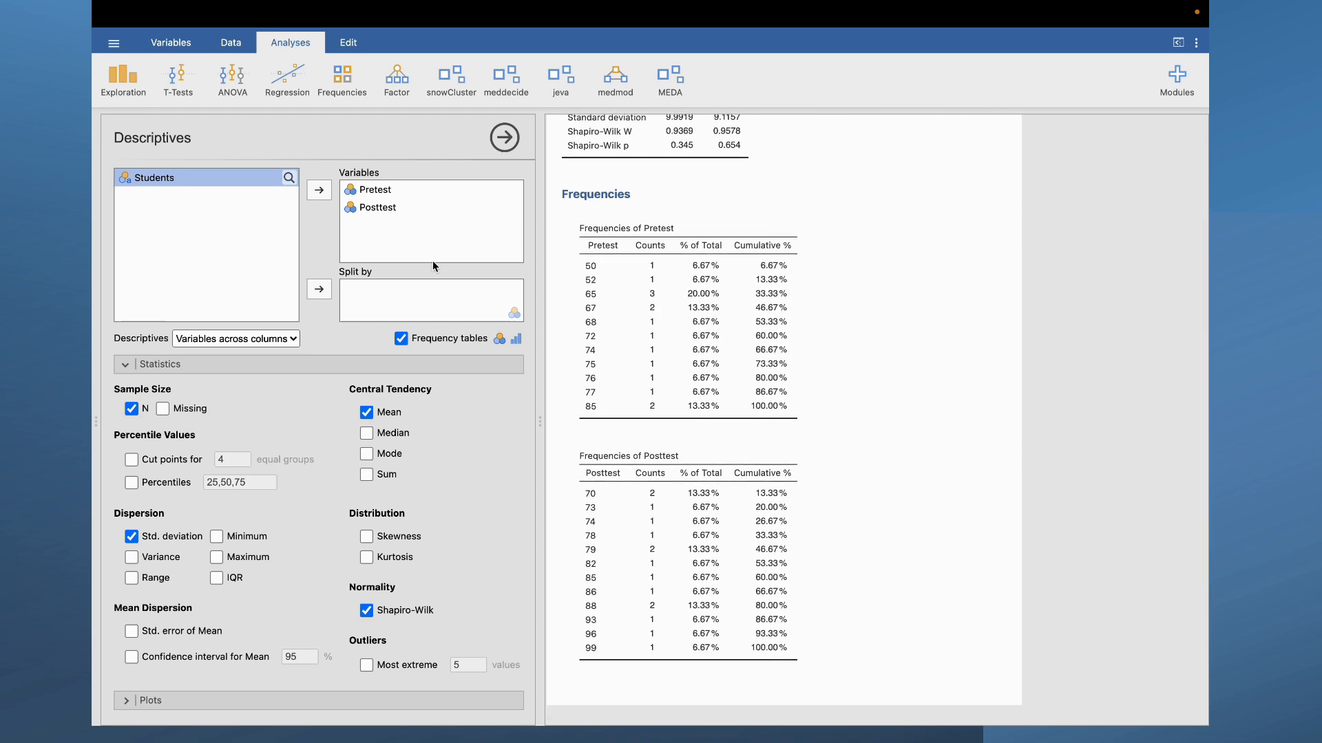
- Run a Paired Samples T-Test pairing Pretest with Posttest, using Student's test, and review the results
{"action": "left_click", "coordinate": [183, 92]}
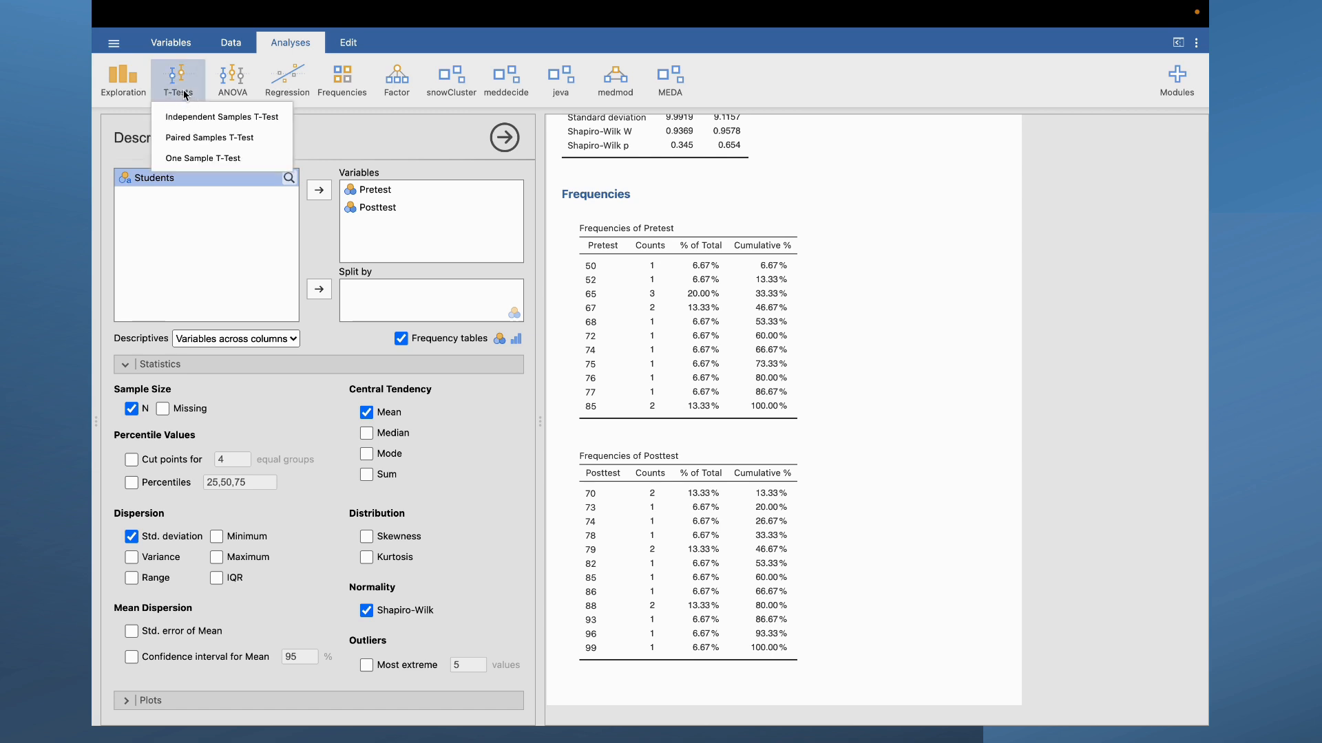
{"action": "left_click", "coordinate": [188, 136]}
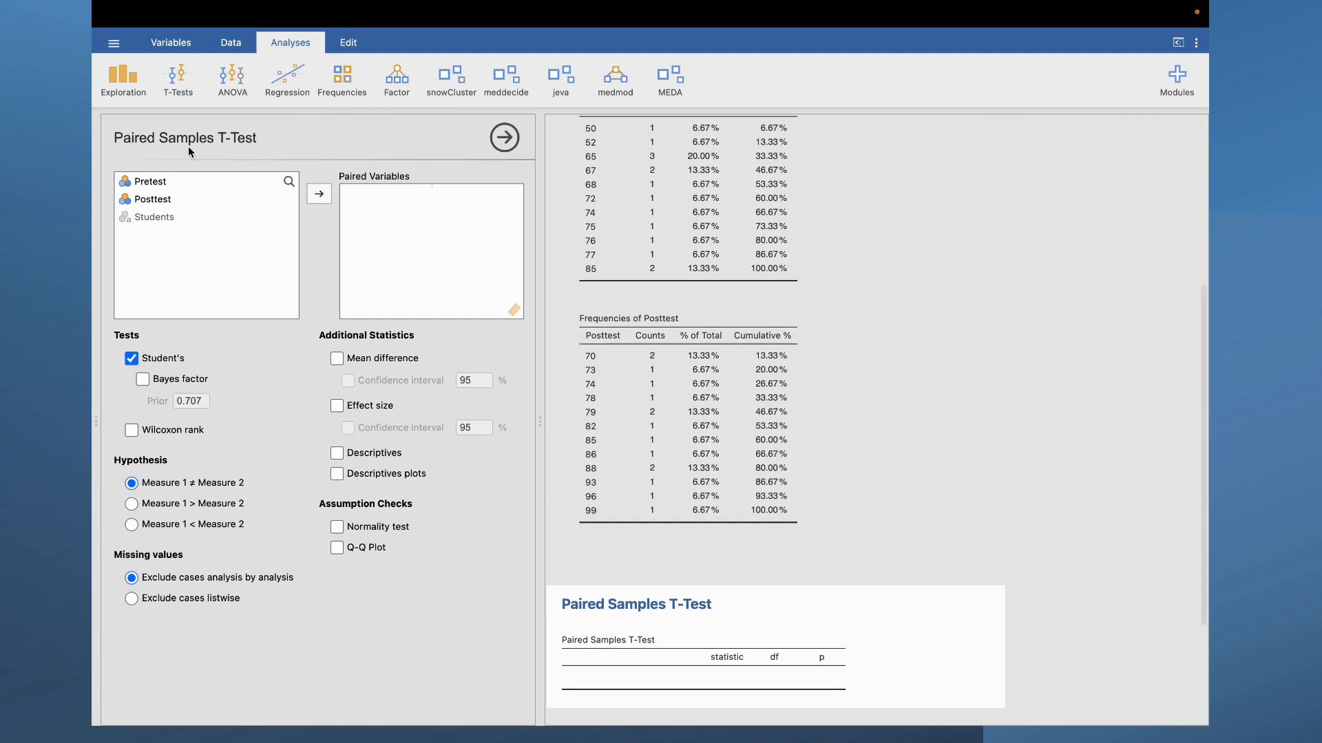
{"action": "left_click", "coordinate": [168, 182]}
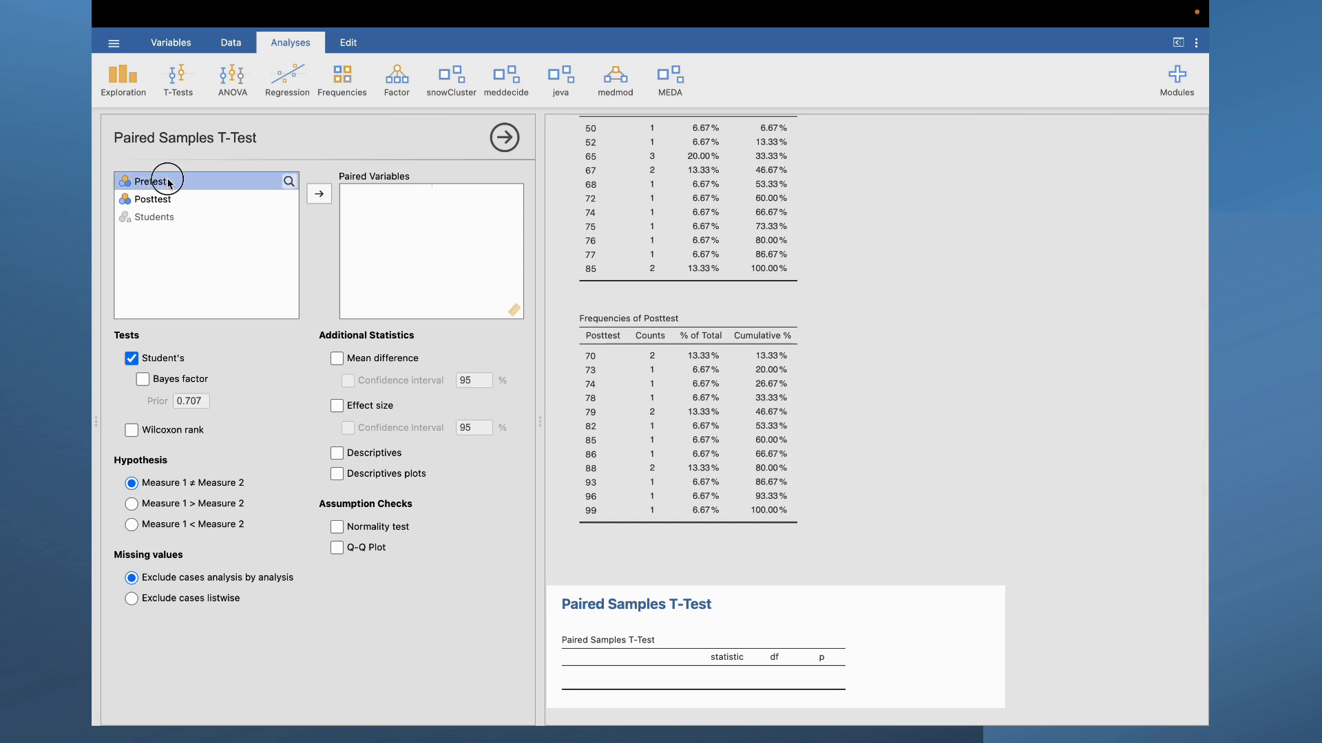
{"action": "left_click", "coordinate": [318, 195]}
{"action": "left_click", "coordinate": [317, 195]}
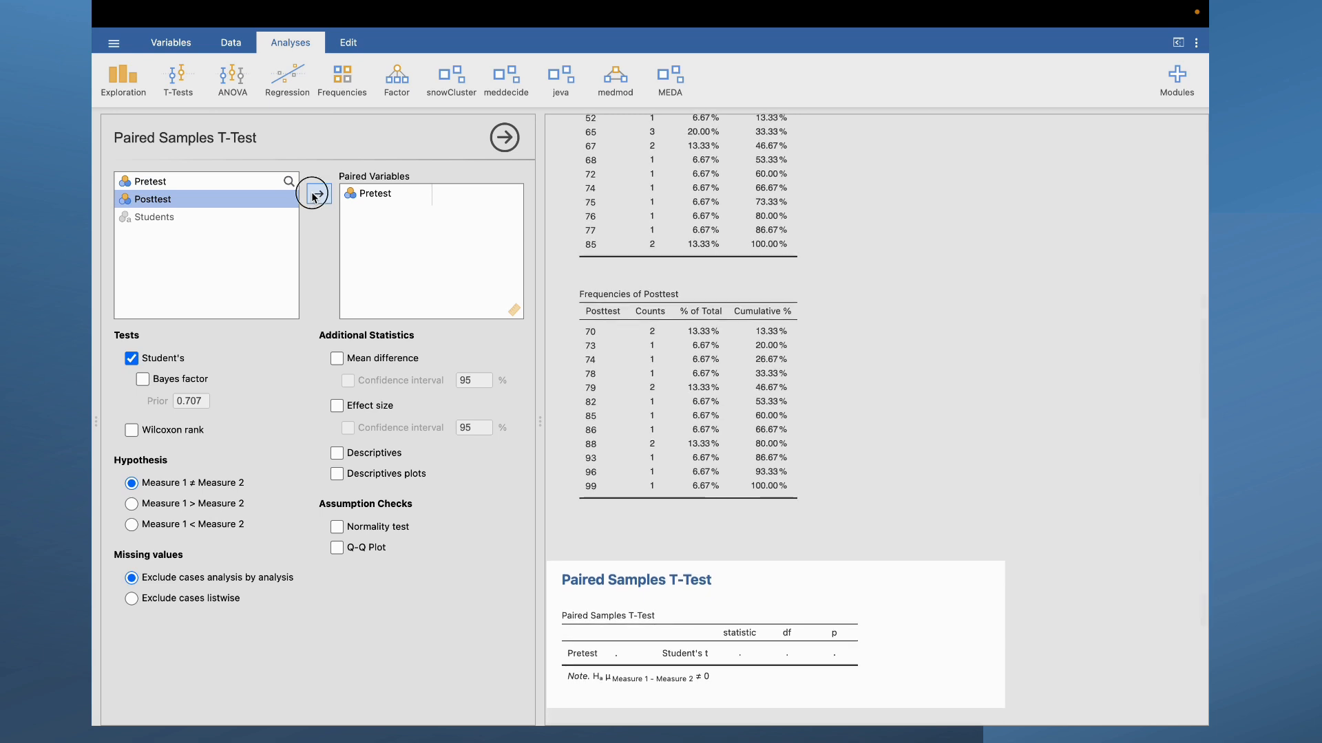
{"action": "scroll", "coordinate": [692, 409], "scroll_direction": "down", "scroll_amount": 3}
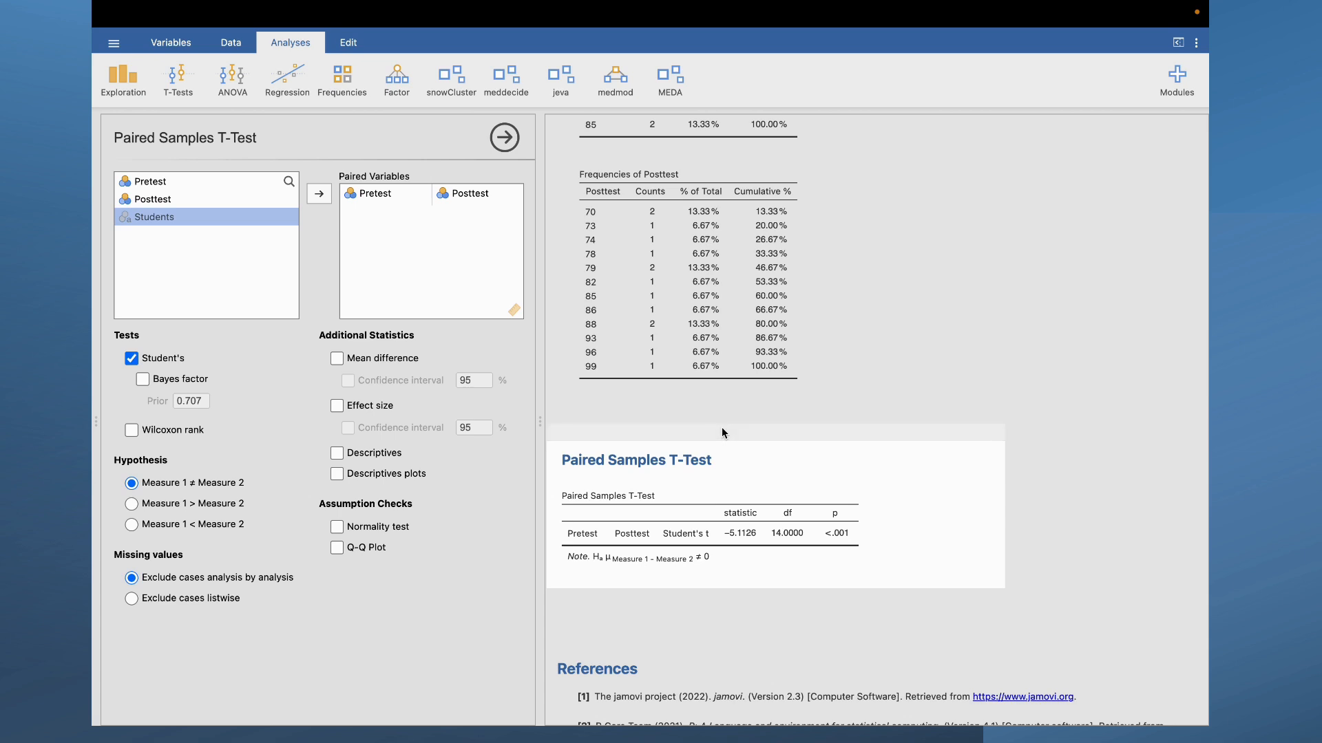
{"action": "scroll", "coordinate": [722, 433], "scroll_direction": "up", "scroll_amount": 3}
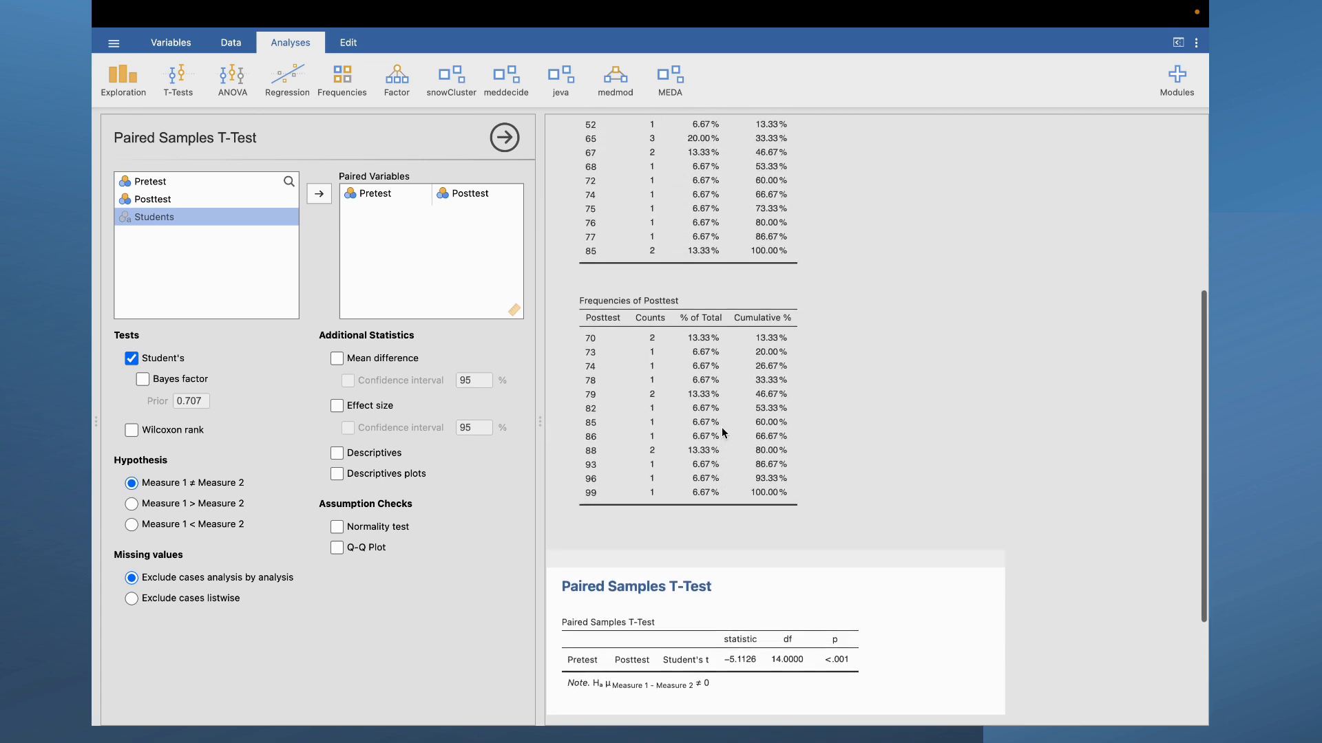
{"action": "scroll", "coordinate": [722, 431], "scroll_direction": "up", "scroll_amount": 6}
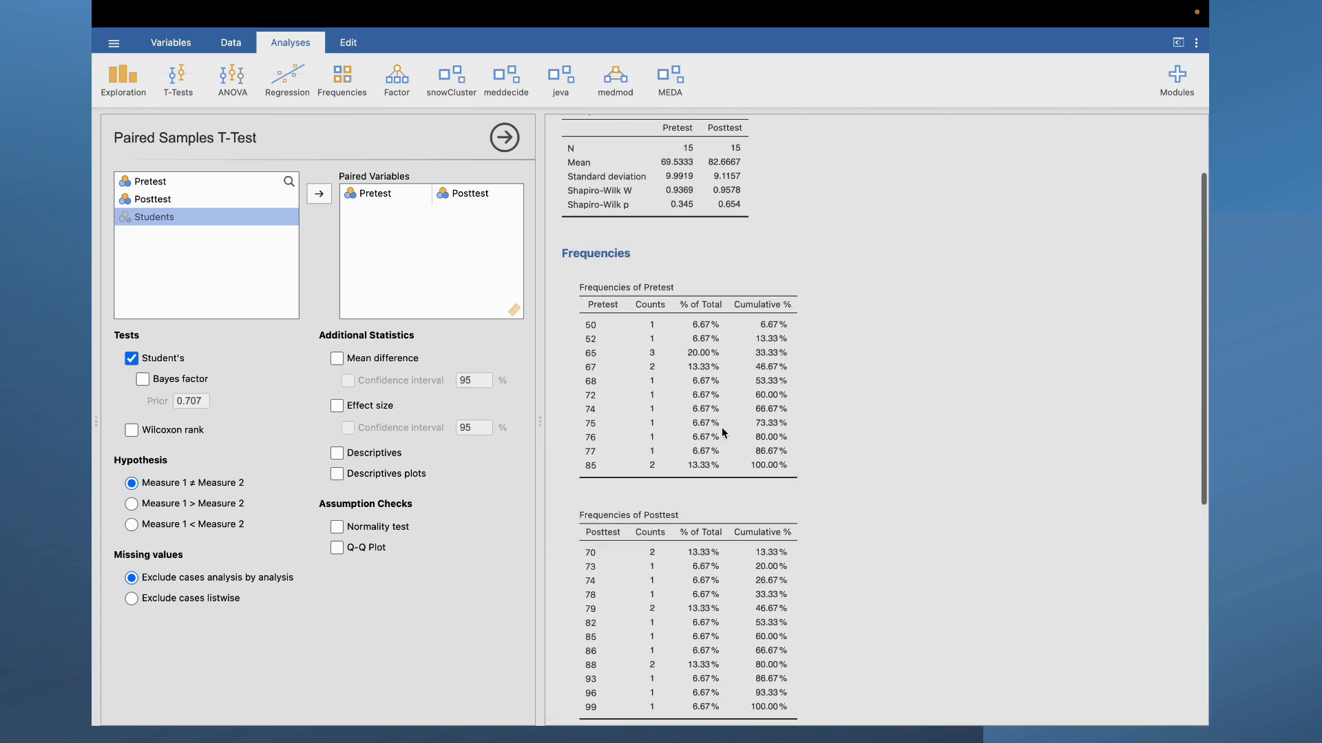
{"action": "scroll", "coordinate": [722, 432], "scroll_direction": "up", "scroll_amount": 1}
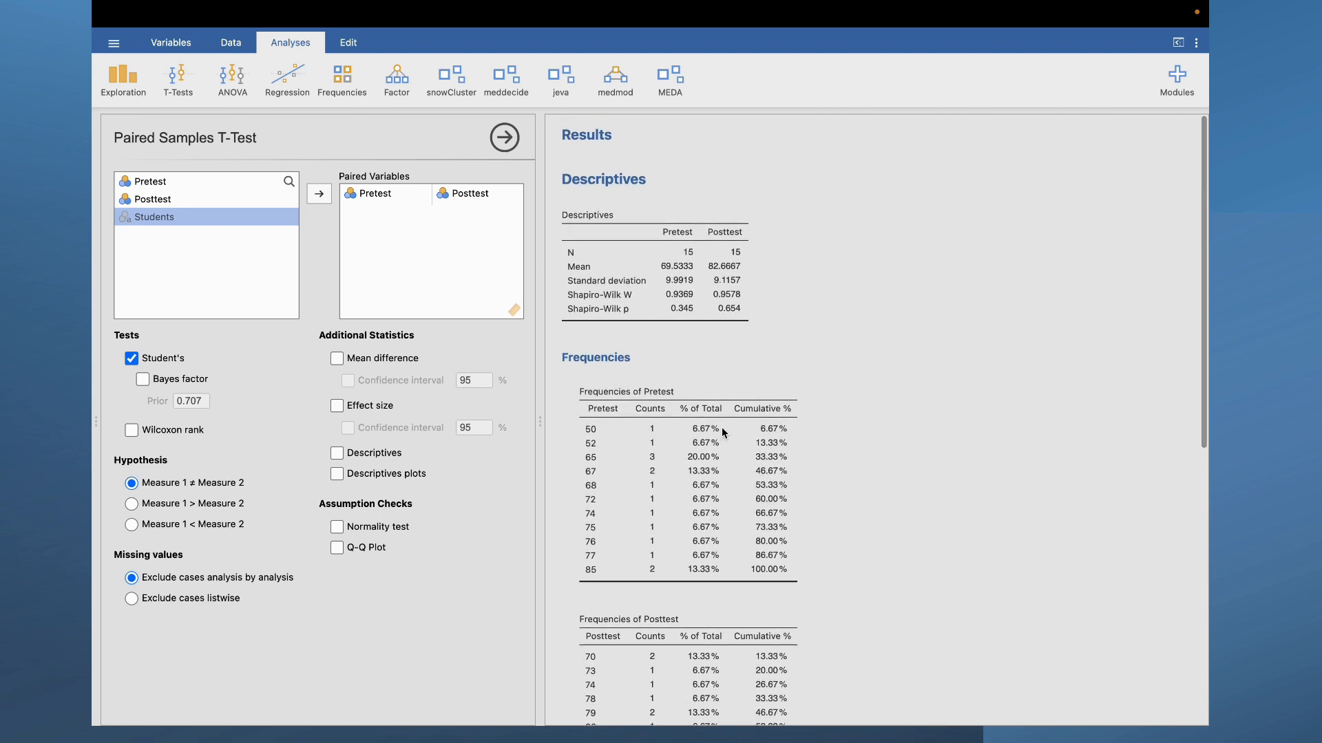
- Examine the descriptive statistics, the Pretest and Posttest frequency tables, and the Paired Samples T-Test results
{"action": "scroll", "coordinate": [722, 431], "scroll_direction": "down", "scroll_amount": 6}
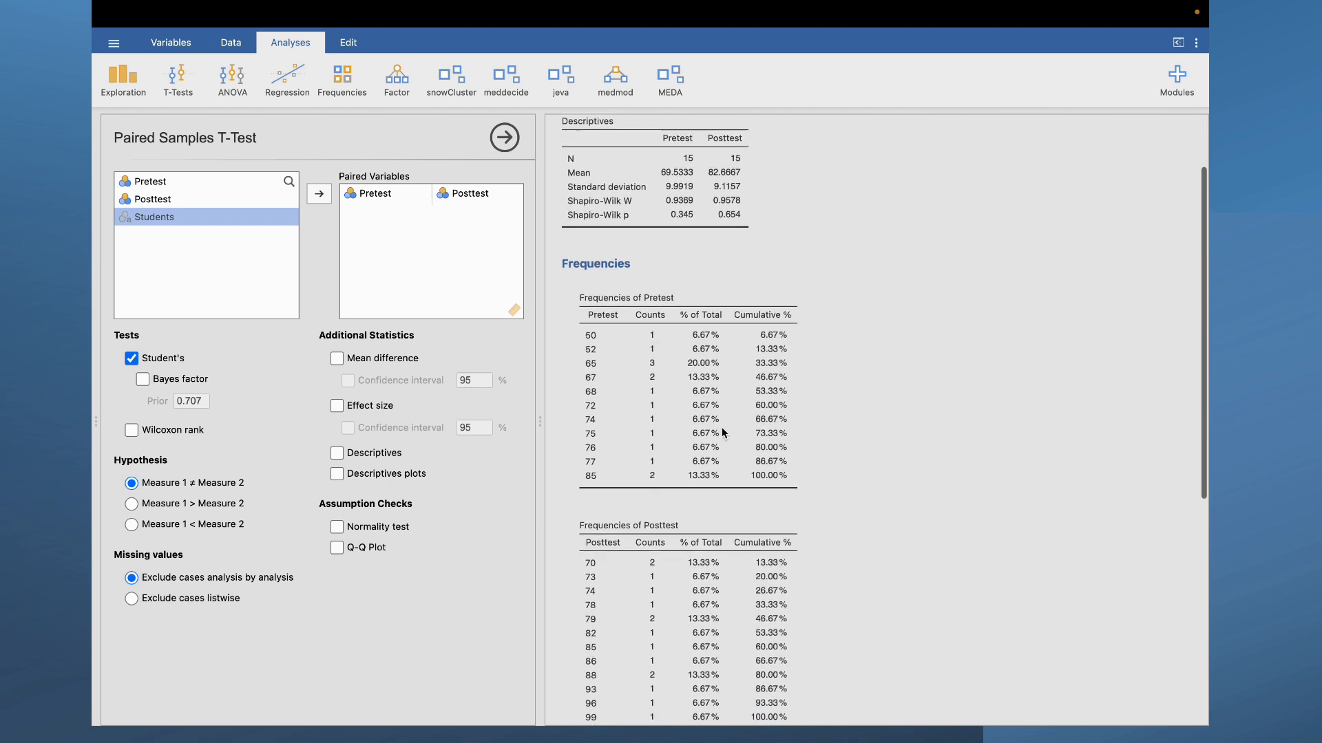
{"action": "scroll", "coordinate": [722, 427], "scroll_direction": "down", "scroll_amount": 5}
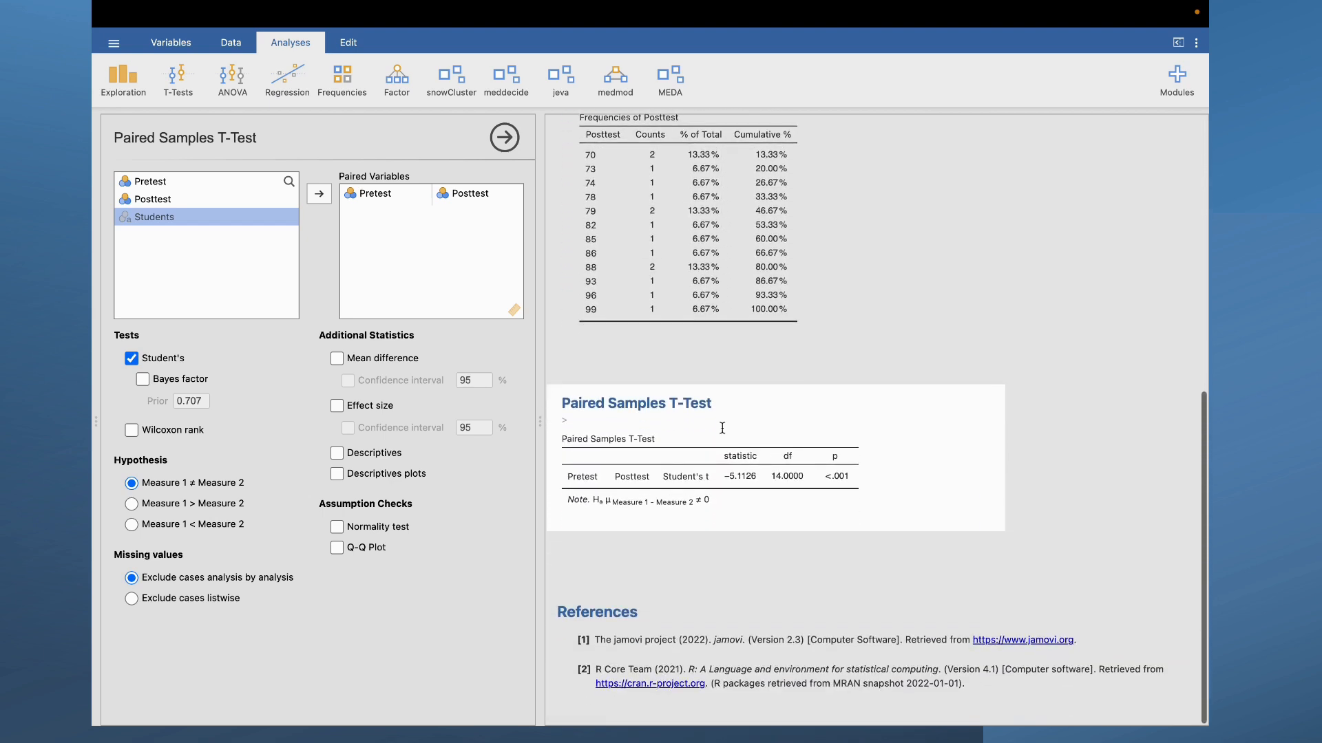
{"action": "scroll", "coordinate": [762, 320], "scroll_direction": "up", "scroll_amount": 8}
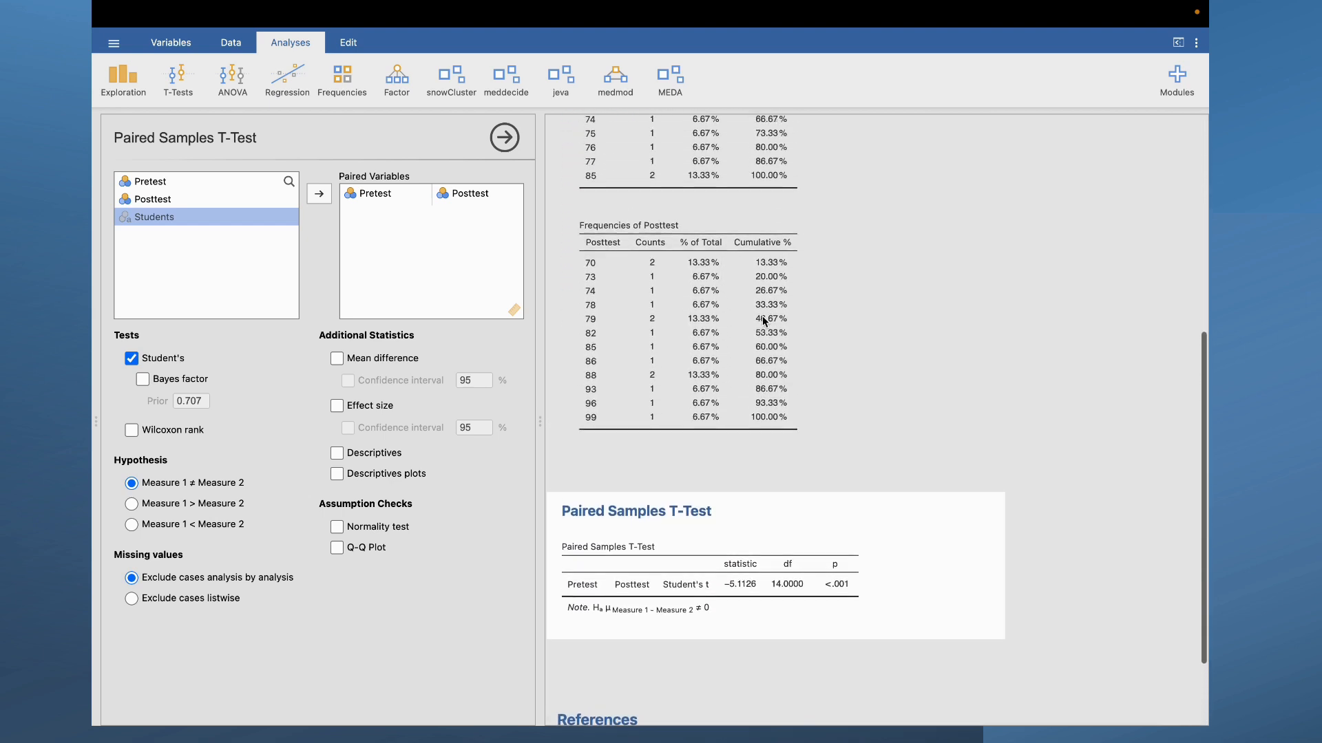
{"action": "scroll", "coordinate": [763, 318], "scroll_direction": "up", "scroll_amount": 2}
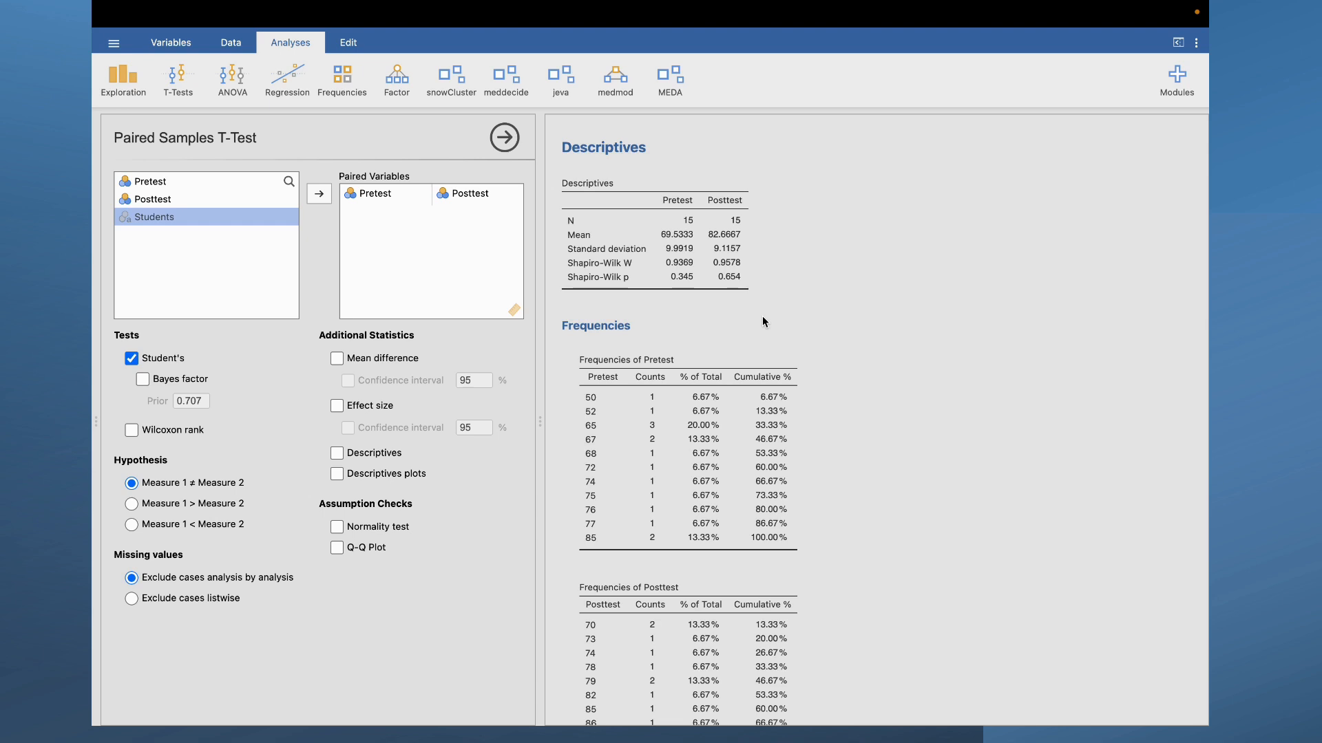
{"action": "scroll", "coordinate": [763, 318], "scroll_direction": "down", "scroll_amount": 2}
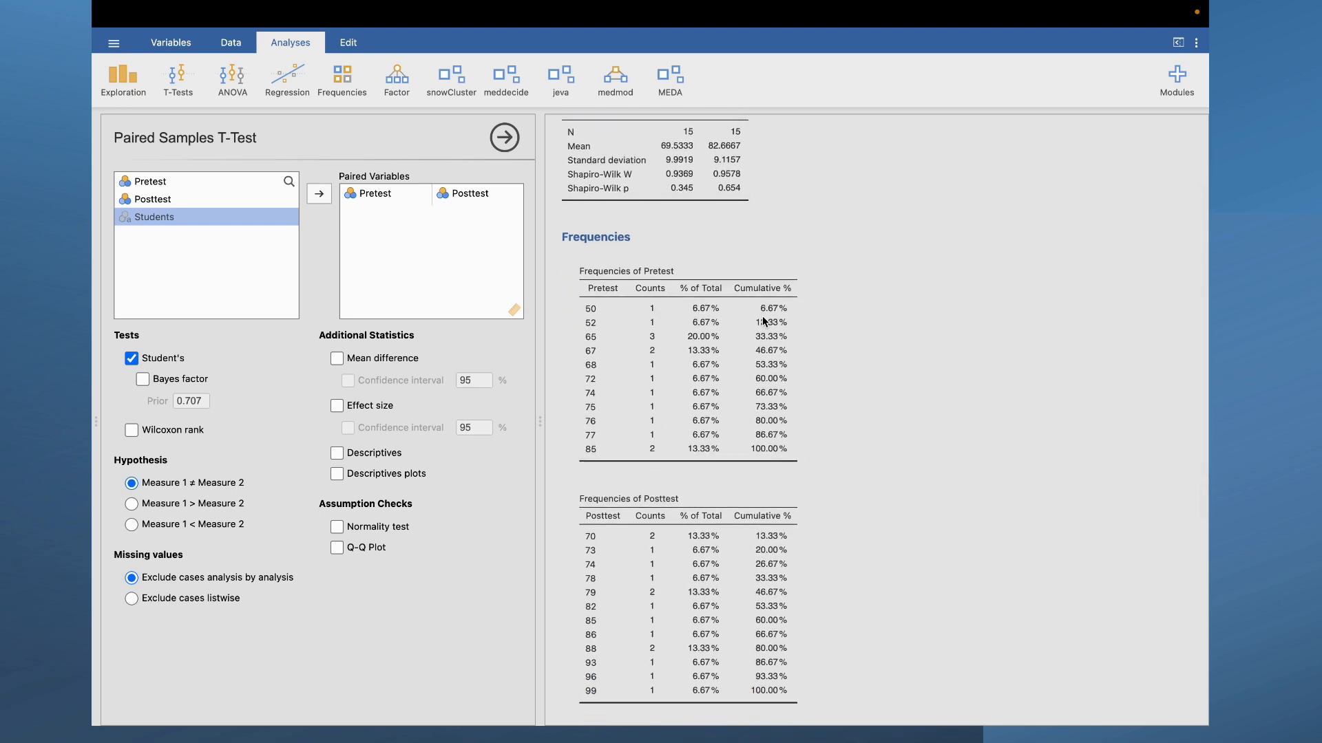
{"action": "scroll", "coordinate": [771, 254], "scroll_direction": "up", "scroll_amount": 2}
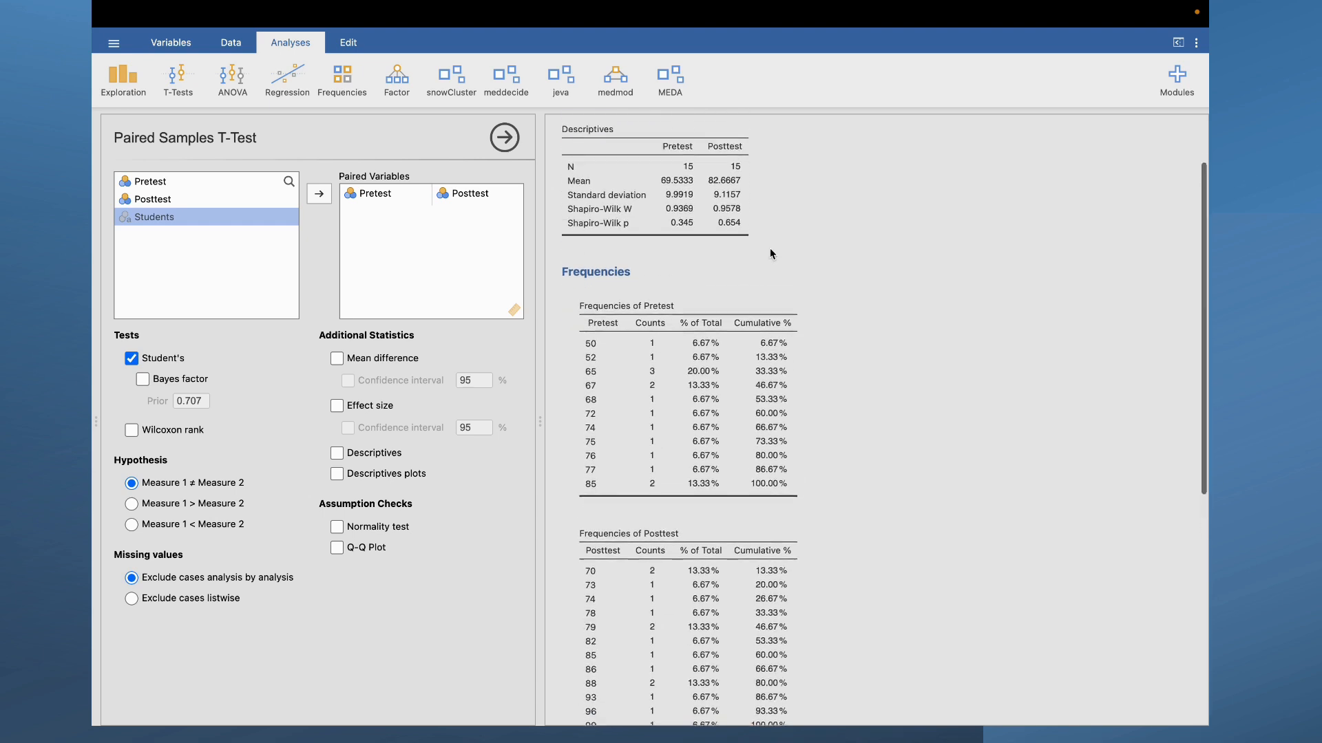
{"action": "scroll", "coordinate": [749, 363], "scroll_direction": "down", "scroll_amount": 1}
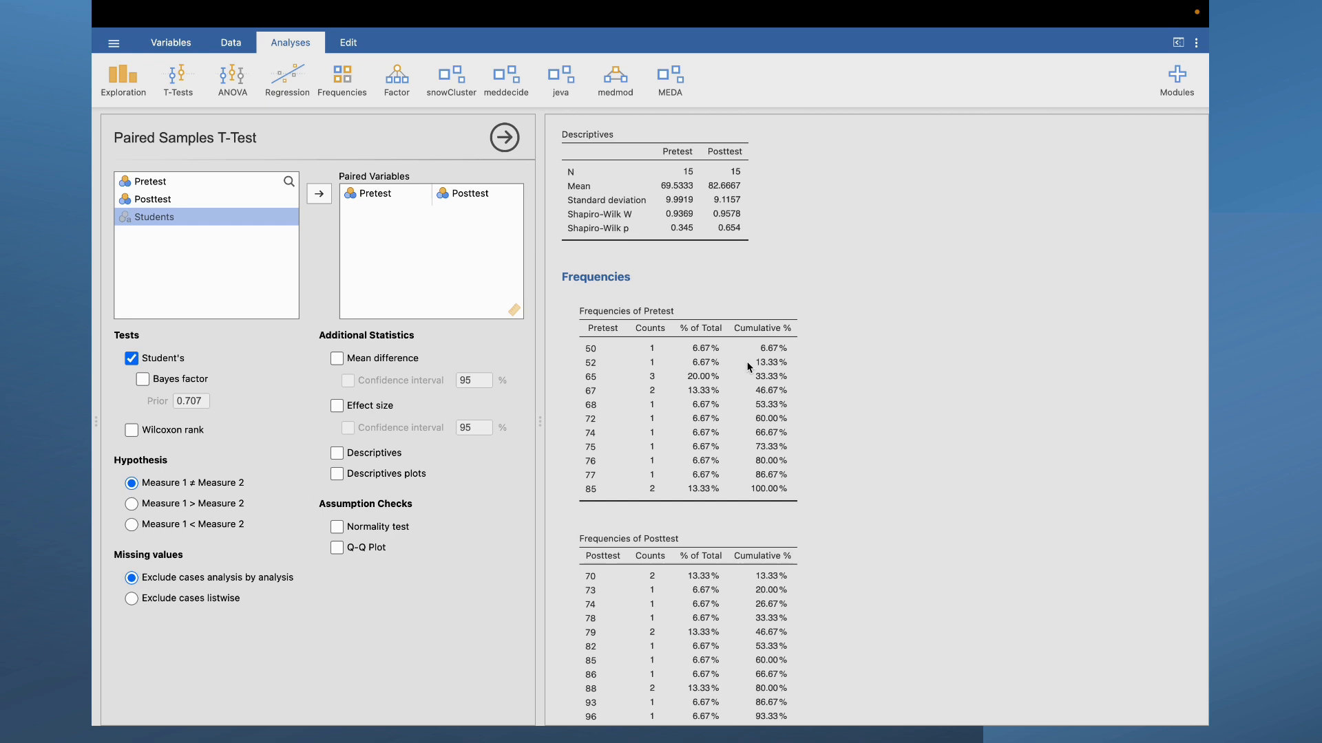
{"action": "scroll", "coordinate": [749, 367], "scroll_direction": "down", "scroll_amount": 1}
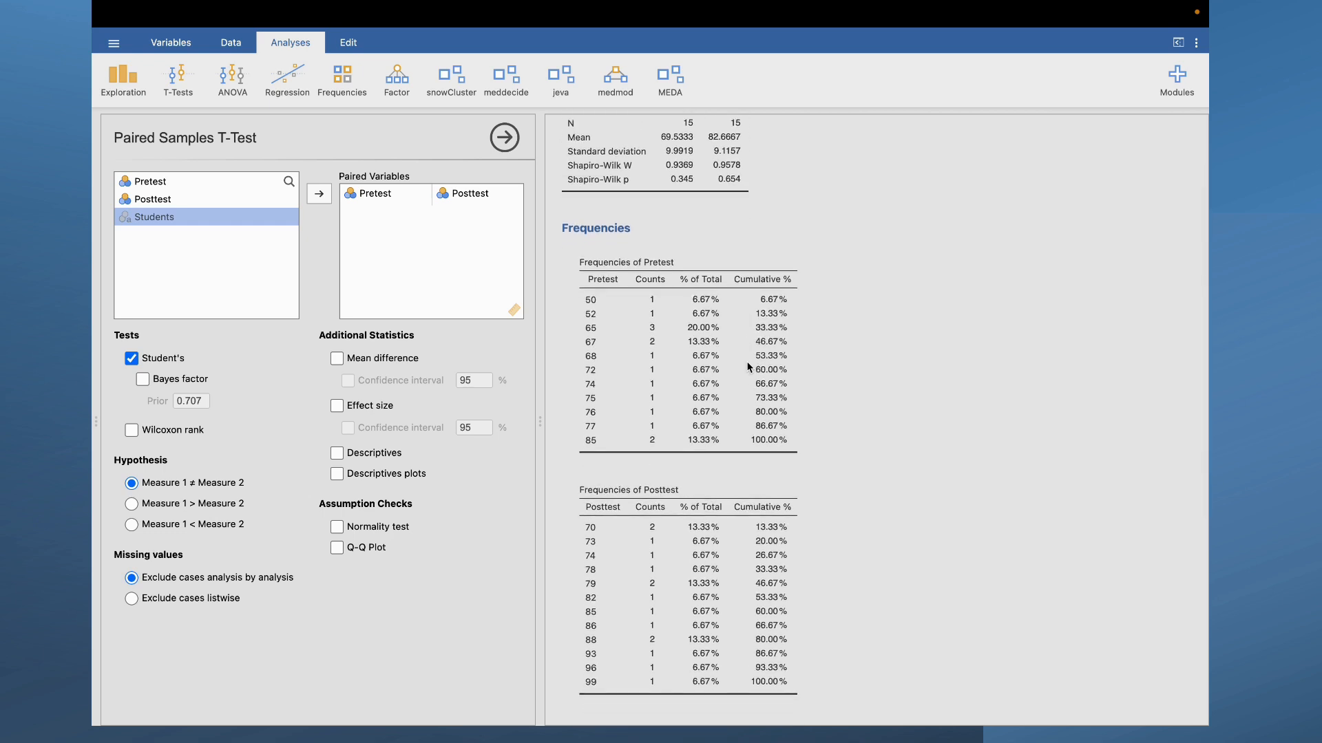
{"action": "scroll", "coordinate": [749, 367], "scroll_direction": "down", "scroll_amount": 2}
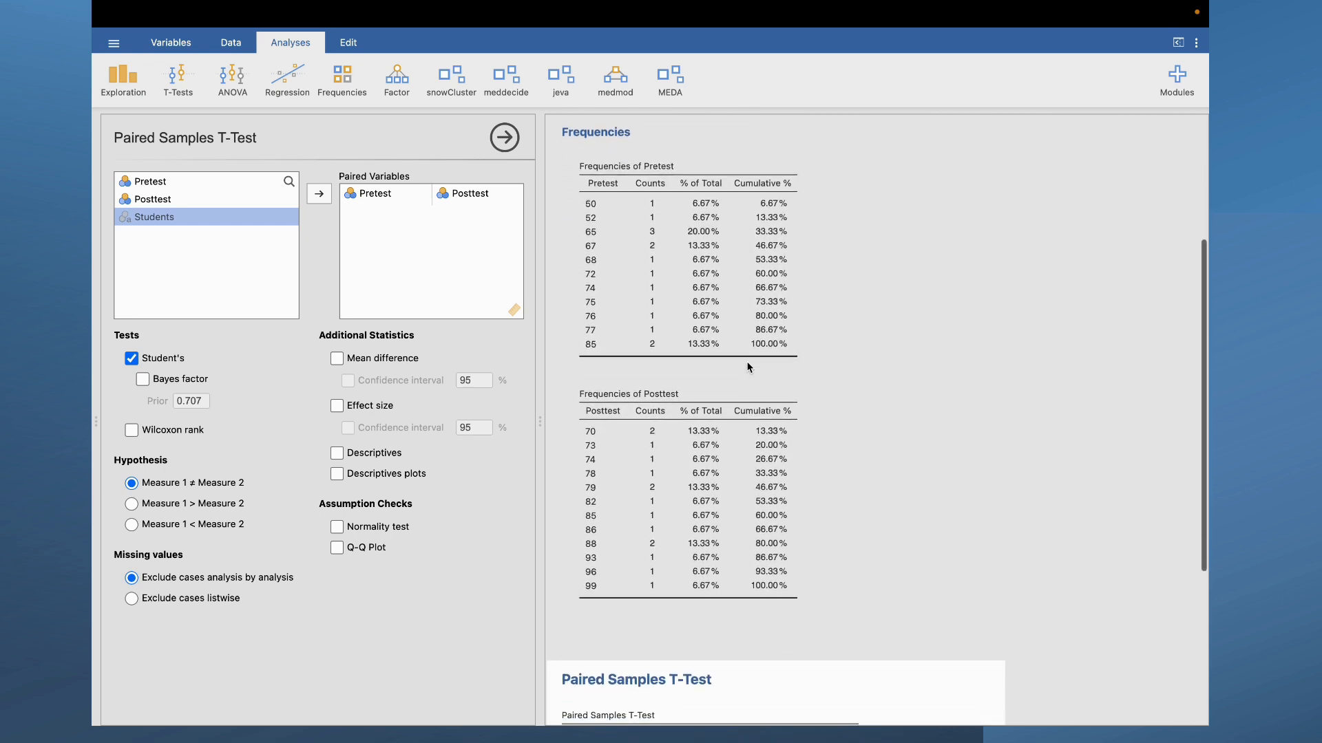
{"action": "scroll", "coordinate": [749, 366], "scroll_direction": "down", "scroll_amount": 3}
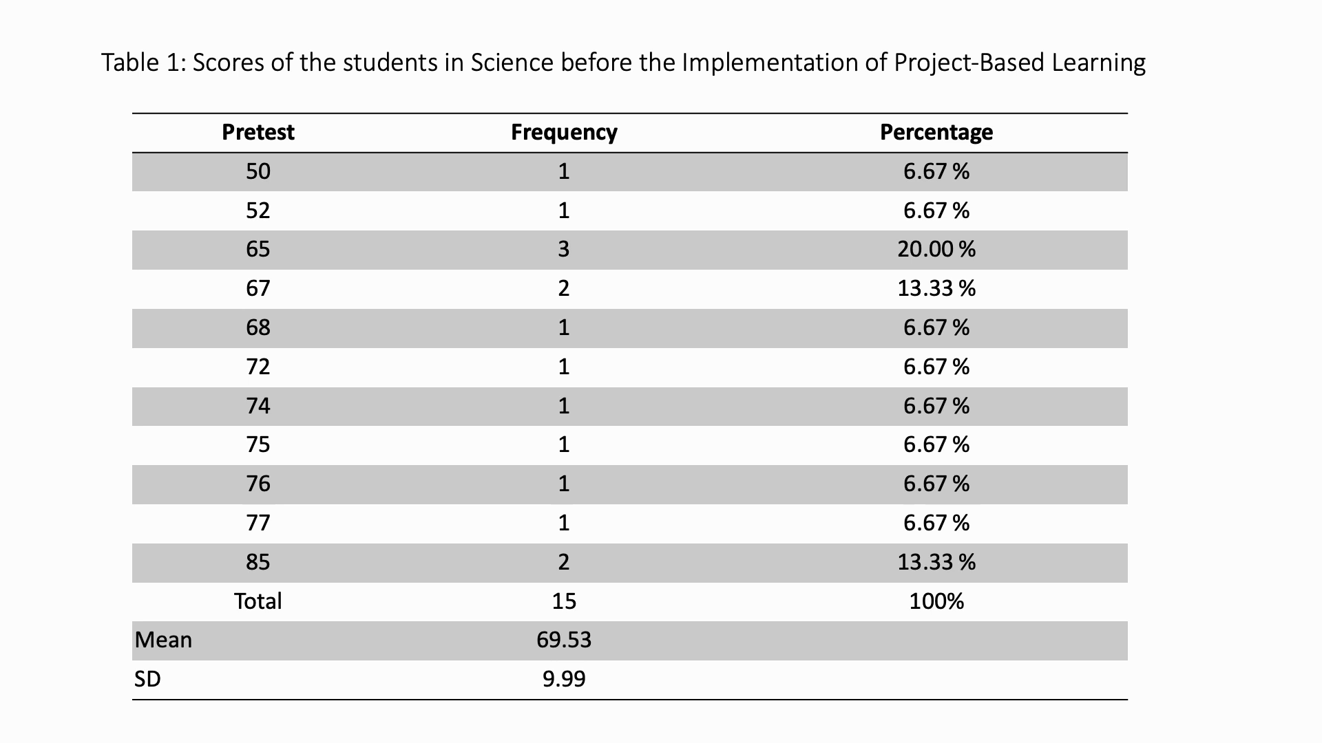
{"action": "key", "text": "Right"}
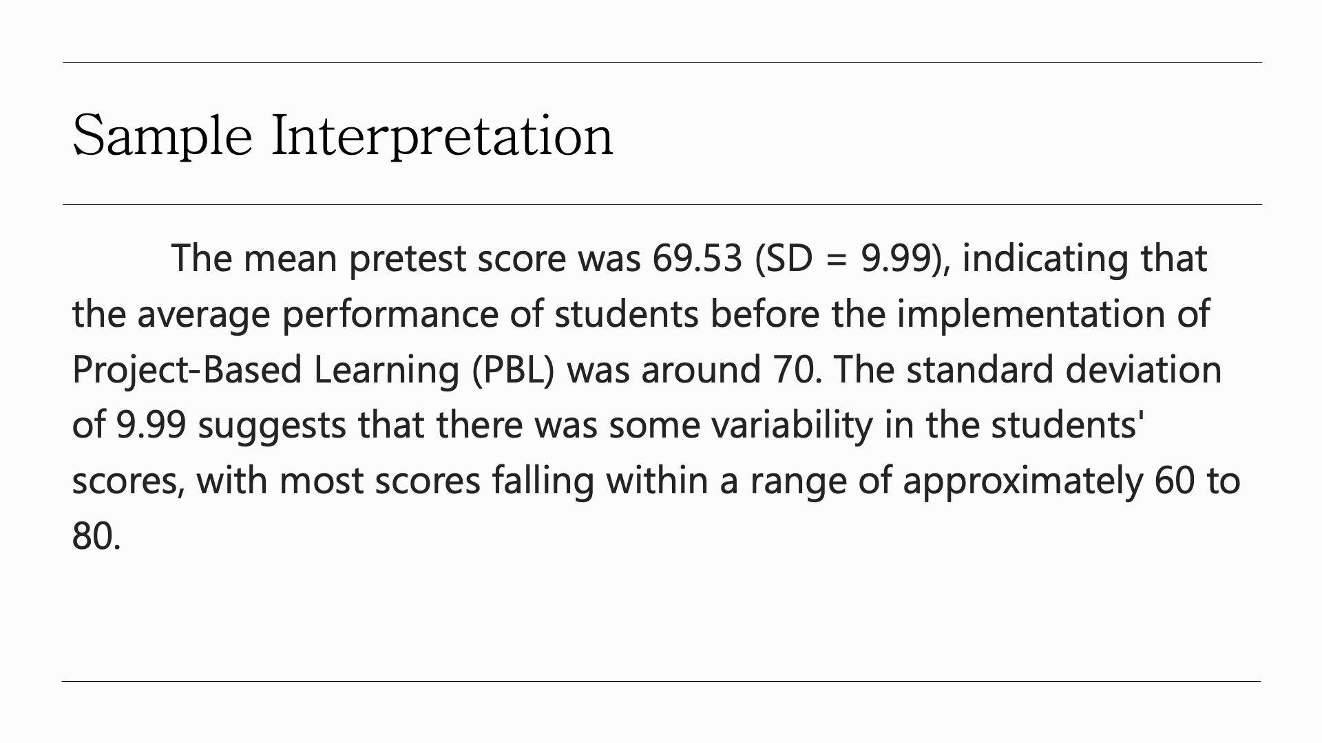